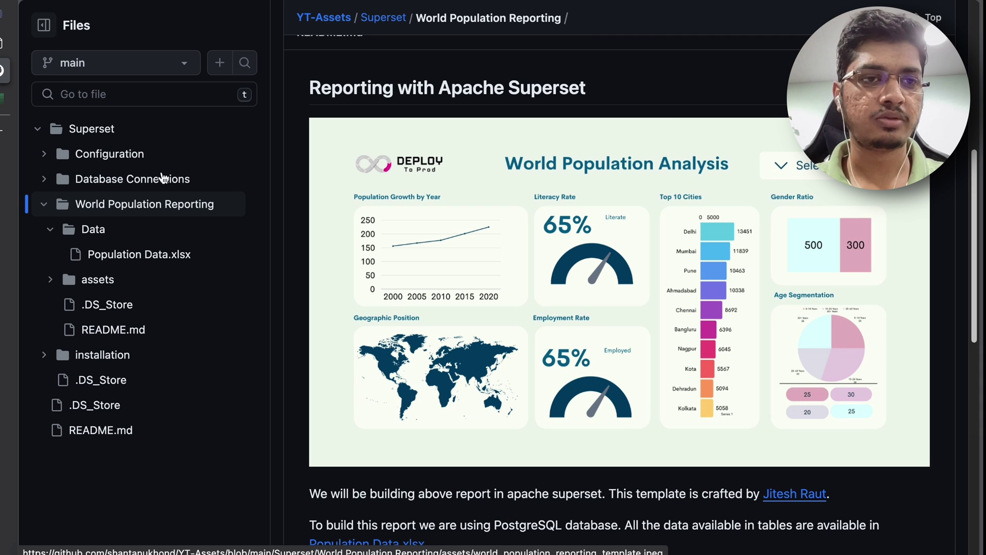
- Bring the Population Data workbook into view in Excel for the web
left_click(6, 43)
mouse_move(598, 25)
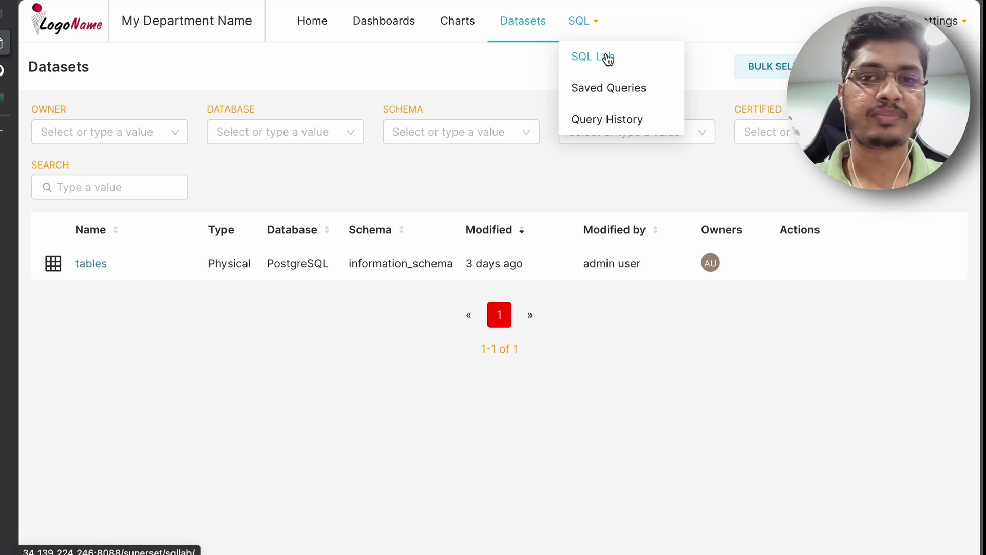
key("ctrl+Tab")
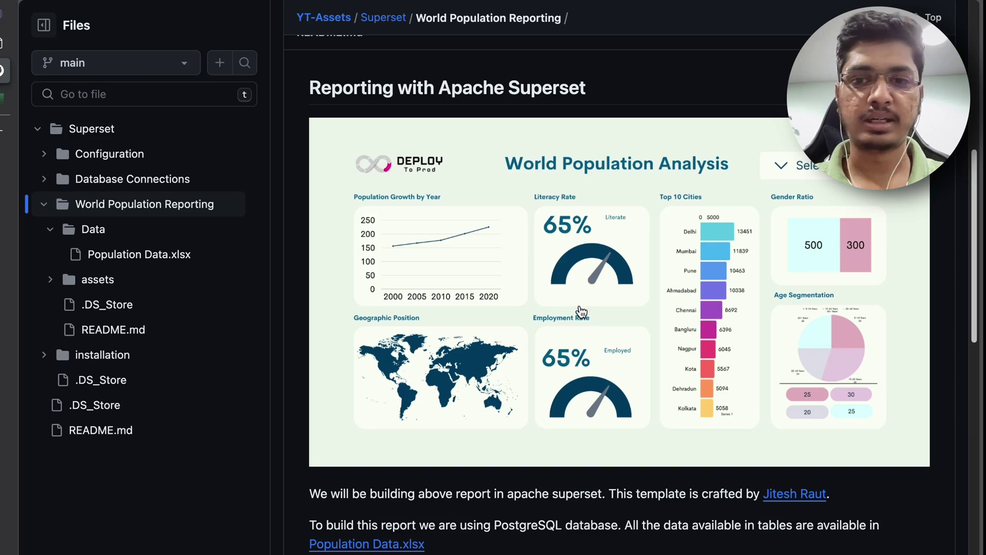
key("ctrl+Tab")
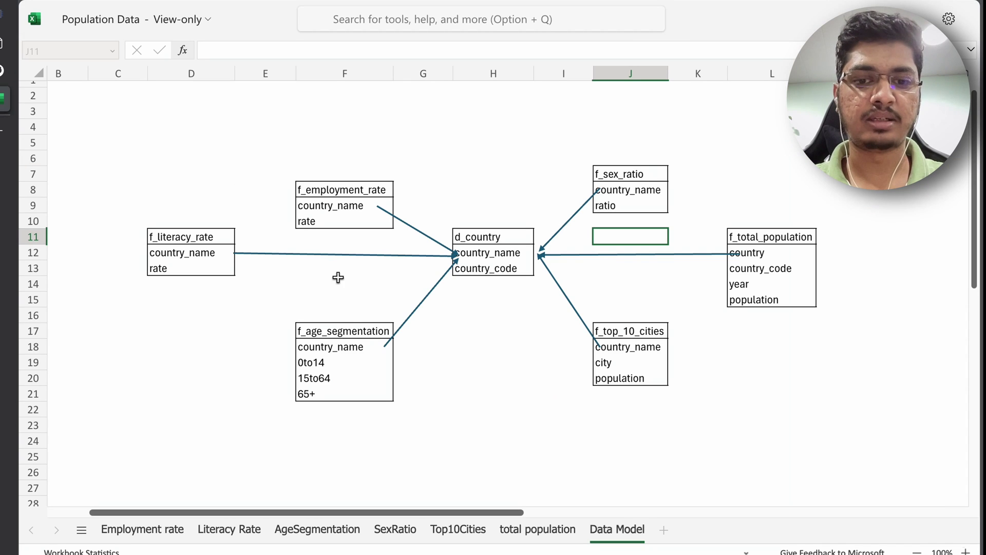
- Look through the Employment rate, Literacy Rate and AgeSegmentation sheets
left_click(137, 528)
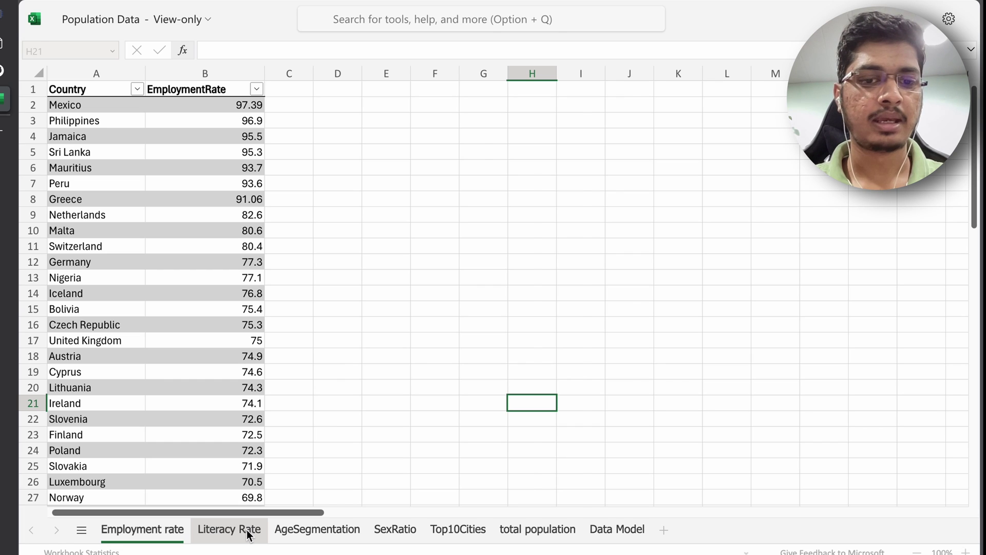
left_click(247, 529)
left_click(187, 524)
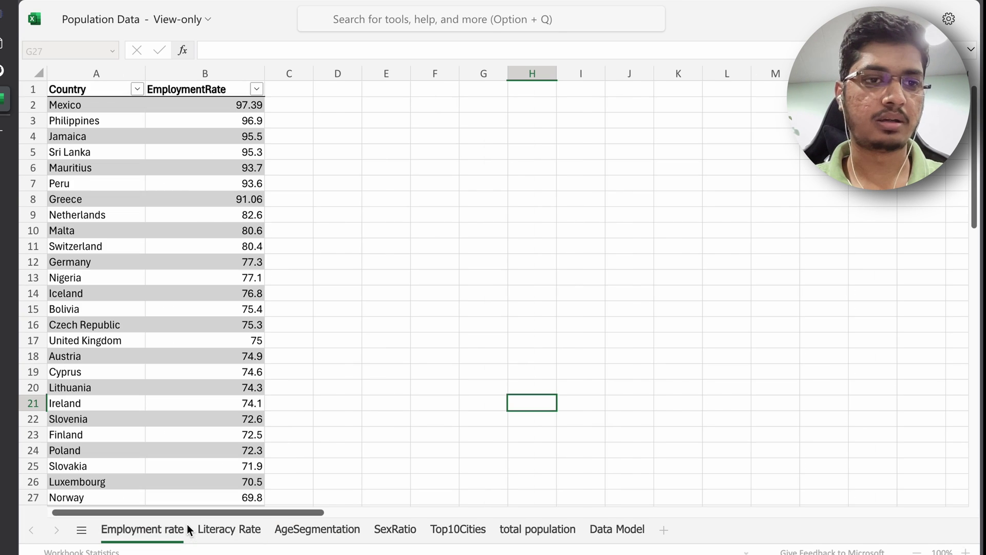
left_click(233, 528)
left_click(319, 532)
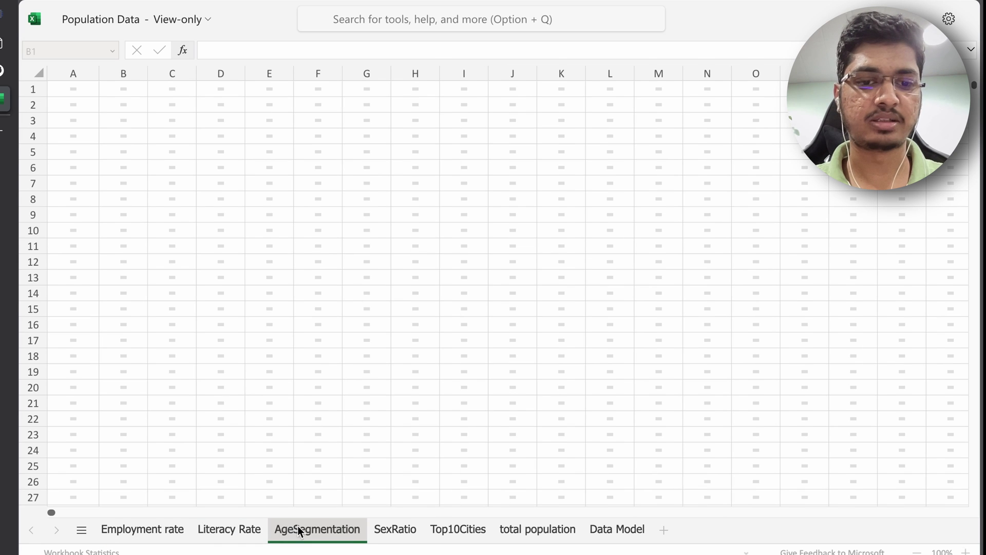
left_click(254, 529)
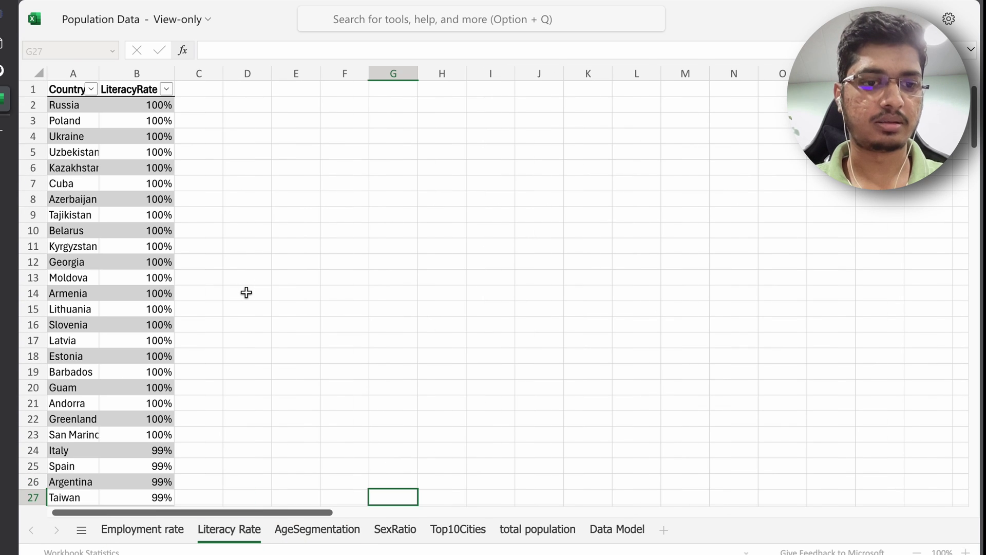
- Browse the SexRatio, Top10Cities and total population sheets, ending on the Data Model diagram
left_click(396, 529)
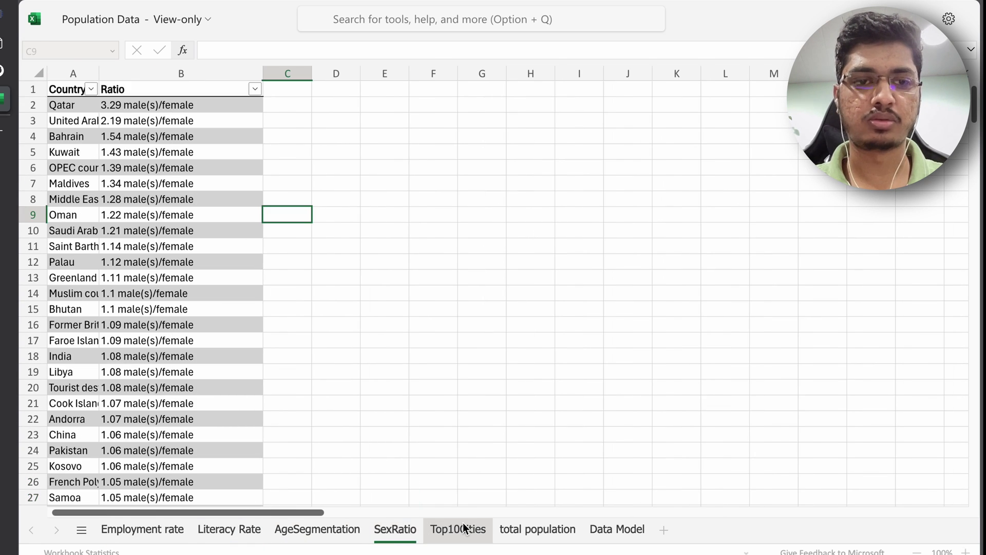
left_click(464, 528)
left_click(538, 529)
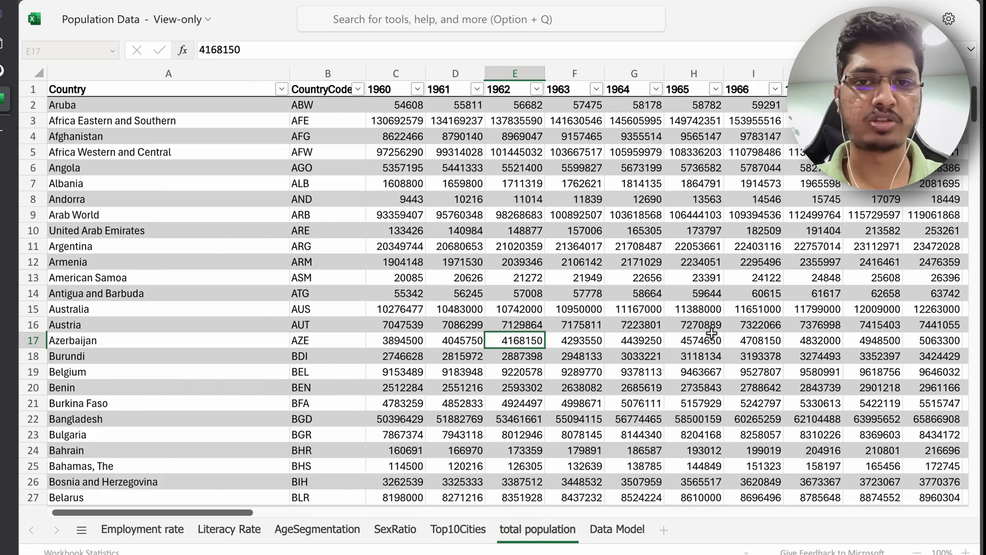
scroll(711, 333, "right", 10)
scroll(711, 333, "left", 10)
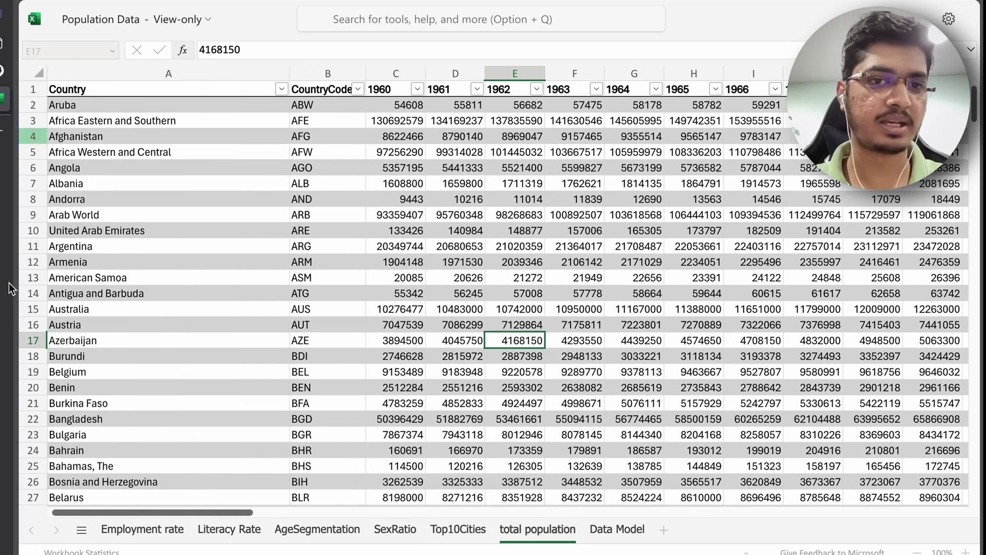
left_click(618, 529)
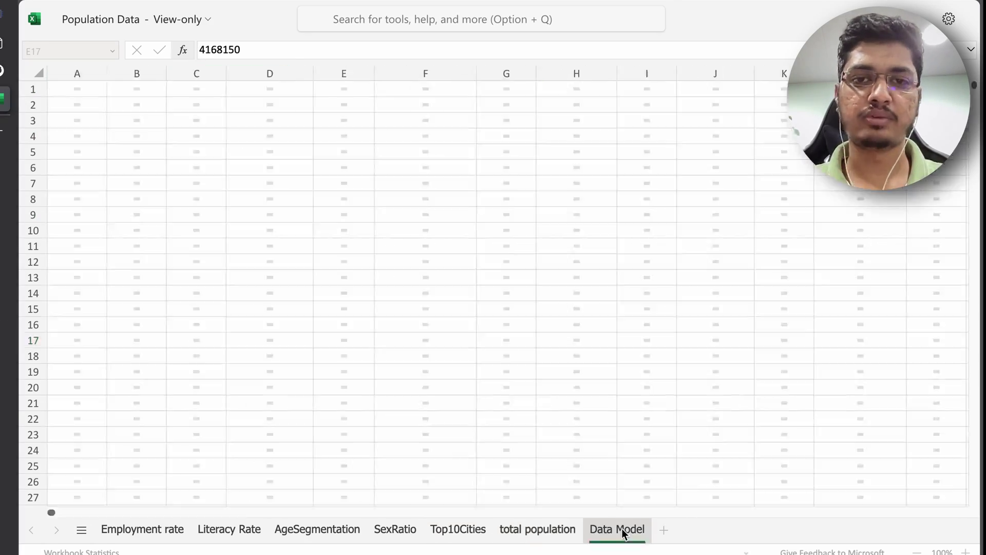
scroll(606, 355, "right", 2)
scroll(629, 356, "left", 1)
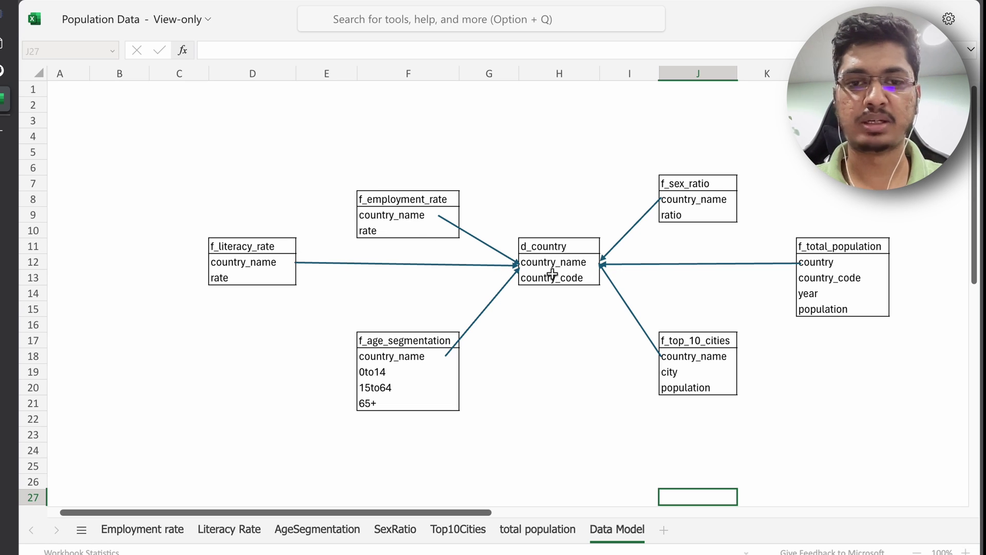
- Pan around the Data Model's links to d_country, then return to the GitHub README
scroll(398, 265, "right", 2)
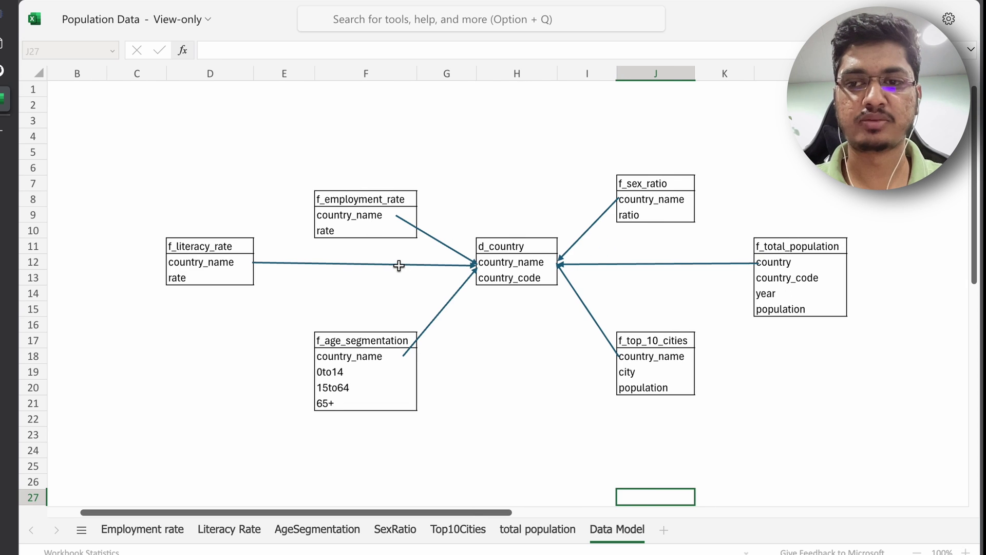
left_click(496, 384)
scroll(496, 384, "left", 2)
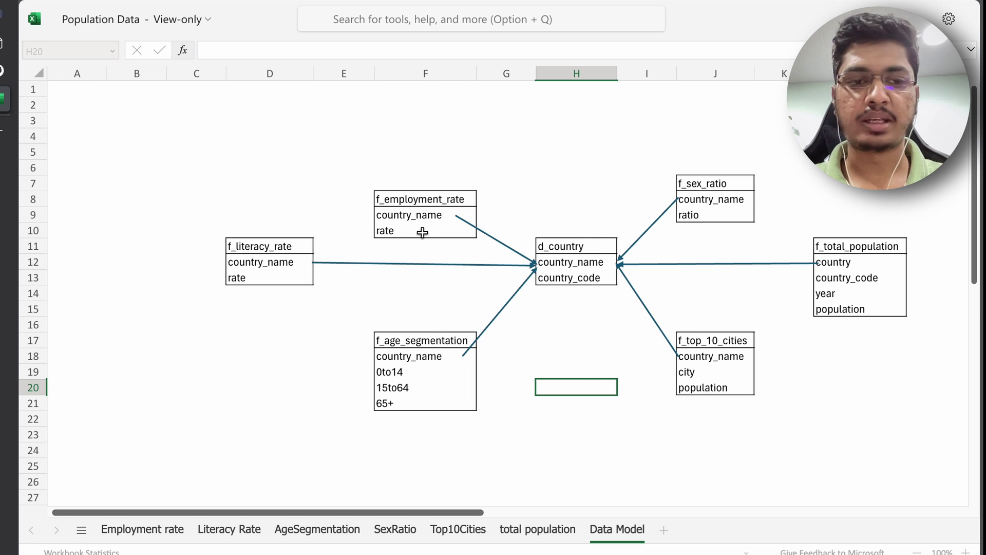
scroll(469, 277, "right", 2)
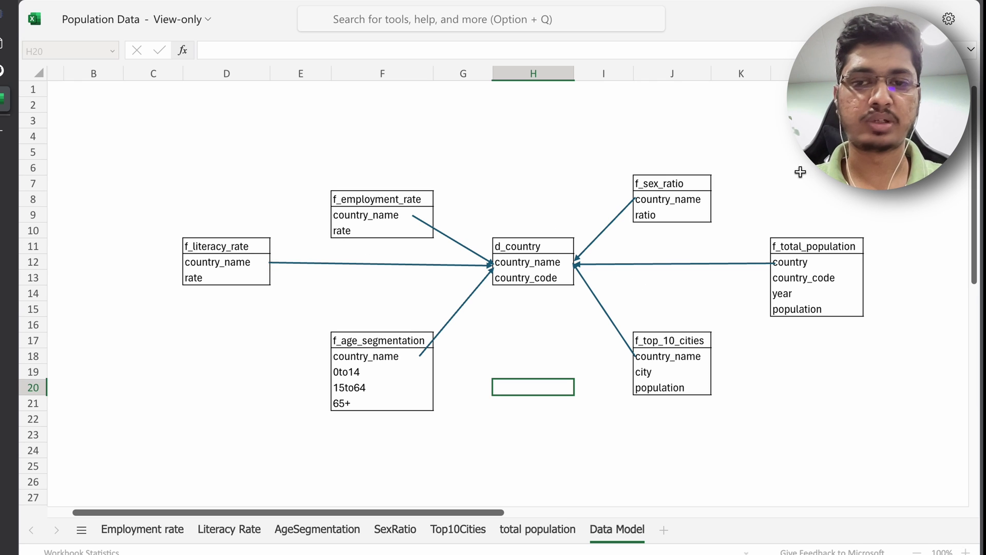
left_click(528, 169)
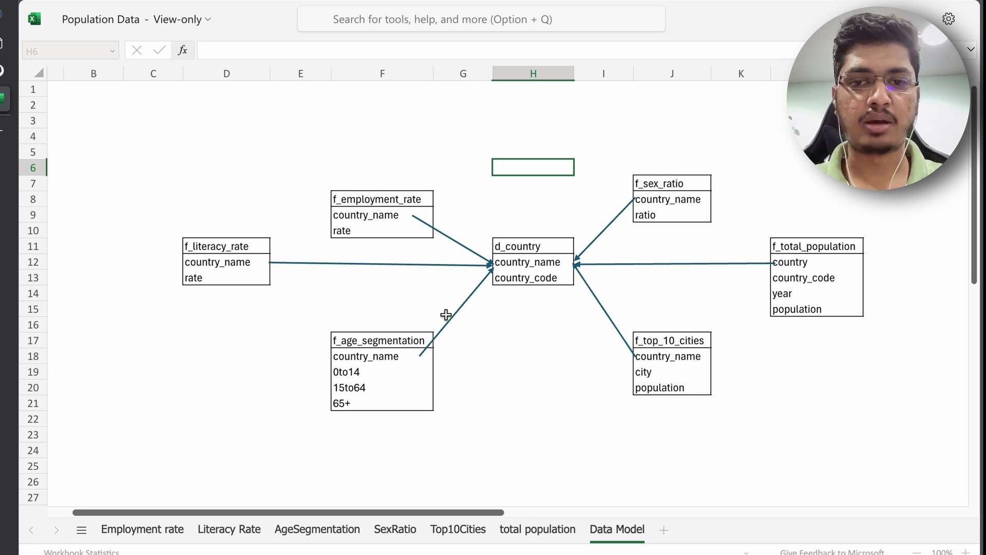
left_click(5, 71)
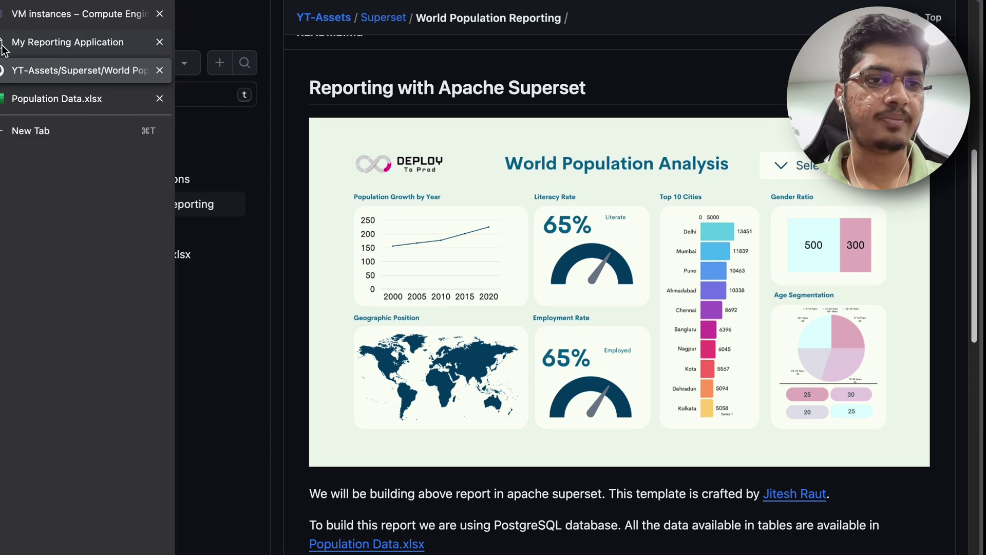
- Open SQL Lab and select the DWH World Population database
key("ctrl+shift+Tab")
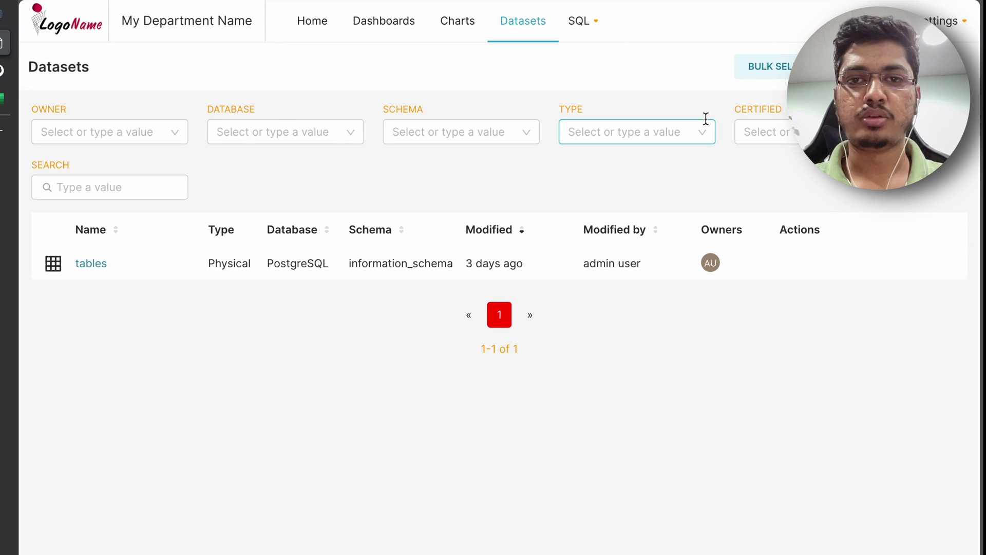
mouse_move(589, 39)
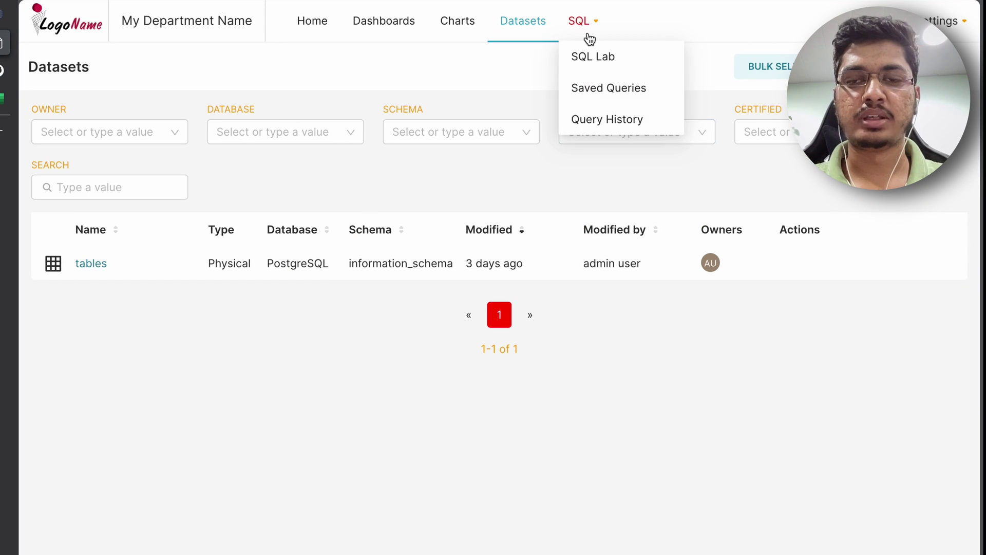
left_click(595, 56)
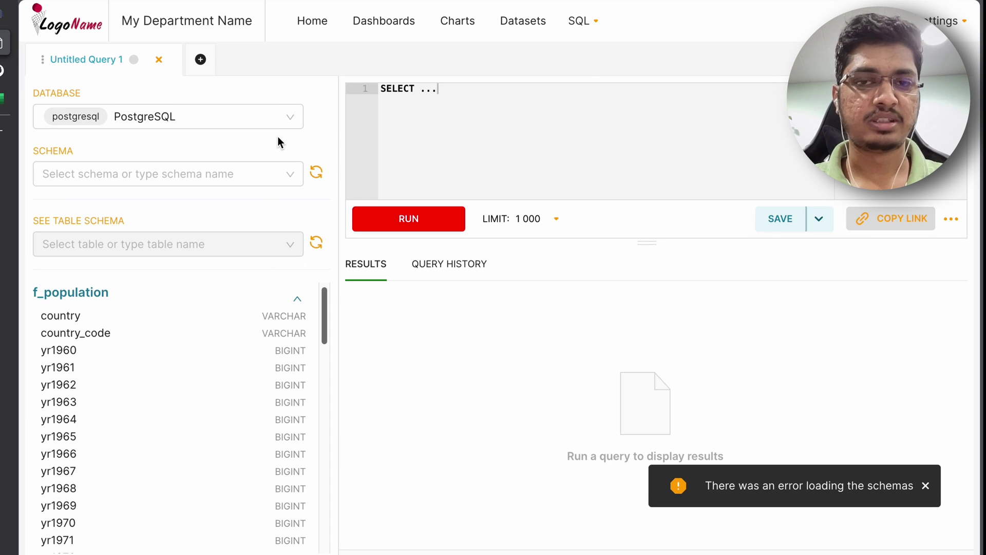
left_click(114, 119)
left_click(124, 179)
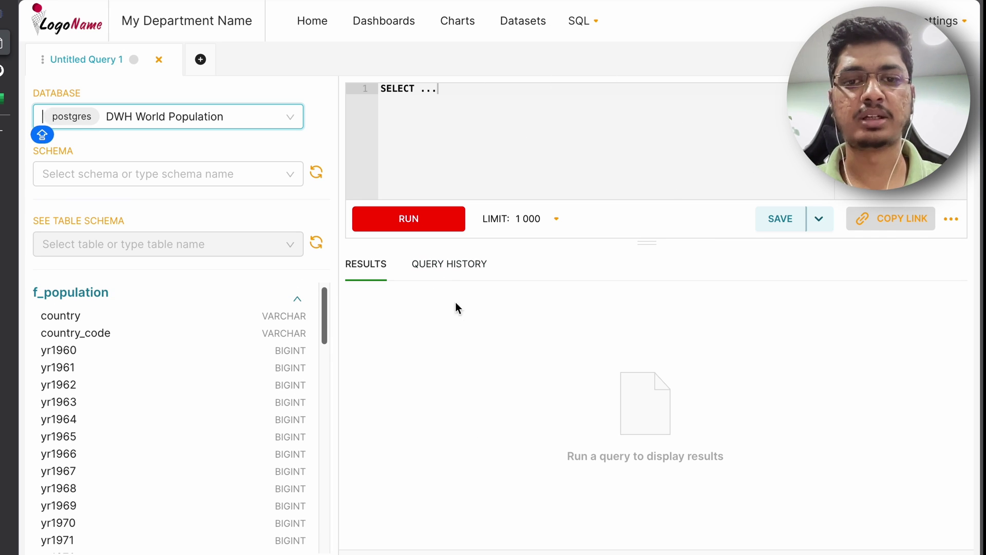
- Check the f_population table columns and the past query history panel
left_click(445, 272)
left_click(374, 270)
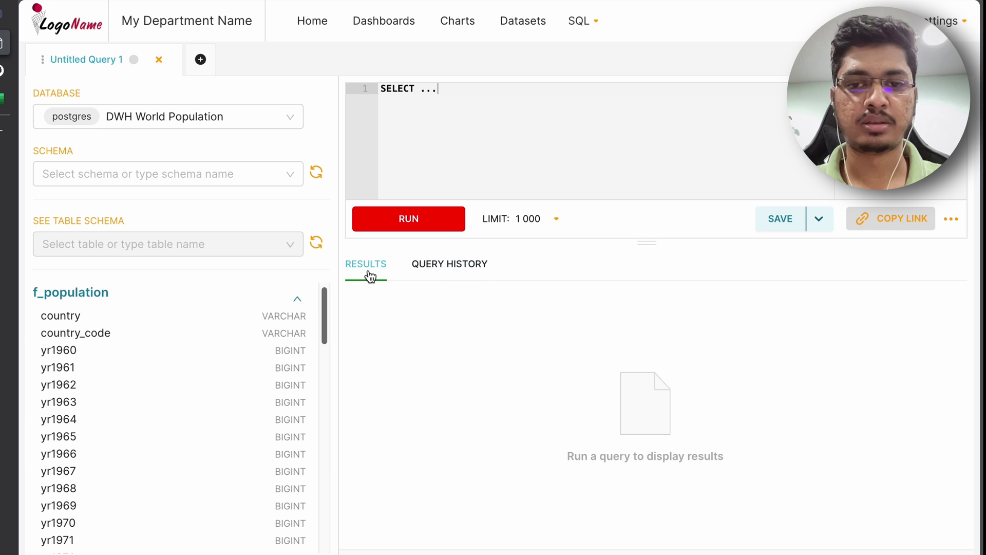
left_click(466, 261)
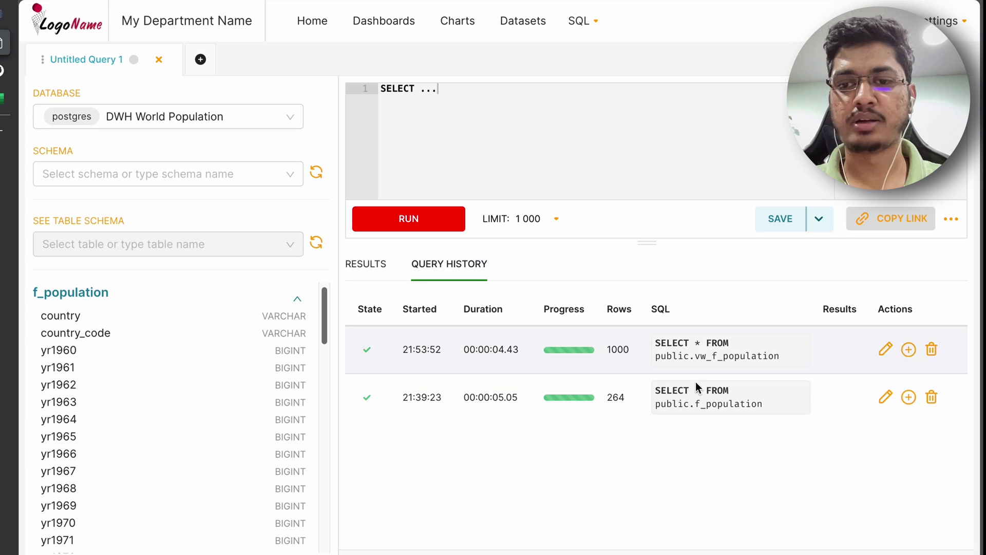
left_click(366, 264)
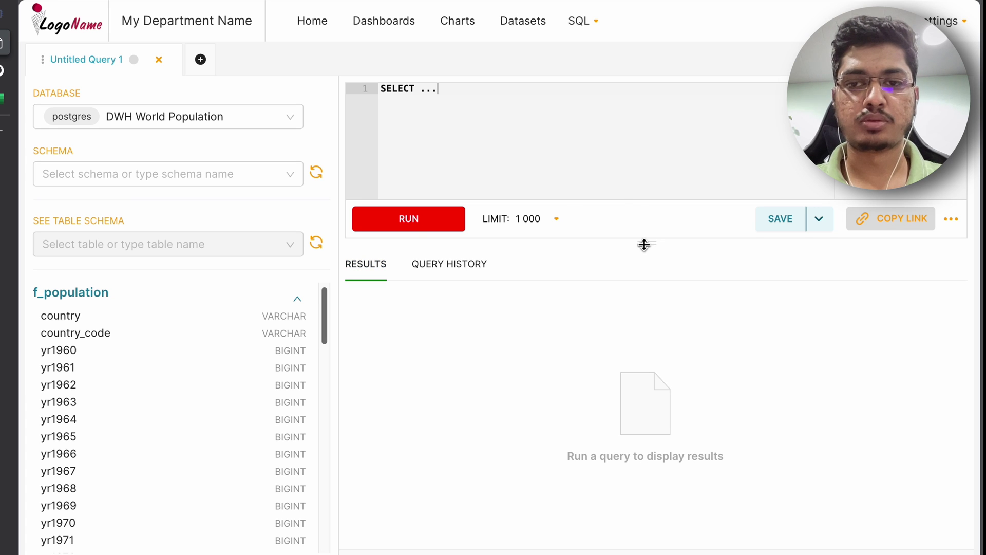
- Write and run a query selecting fp.* from public.f_population fp, left-joined to five dimension tables
left_click_drag(643, 243, 651, 371)
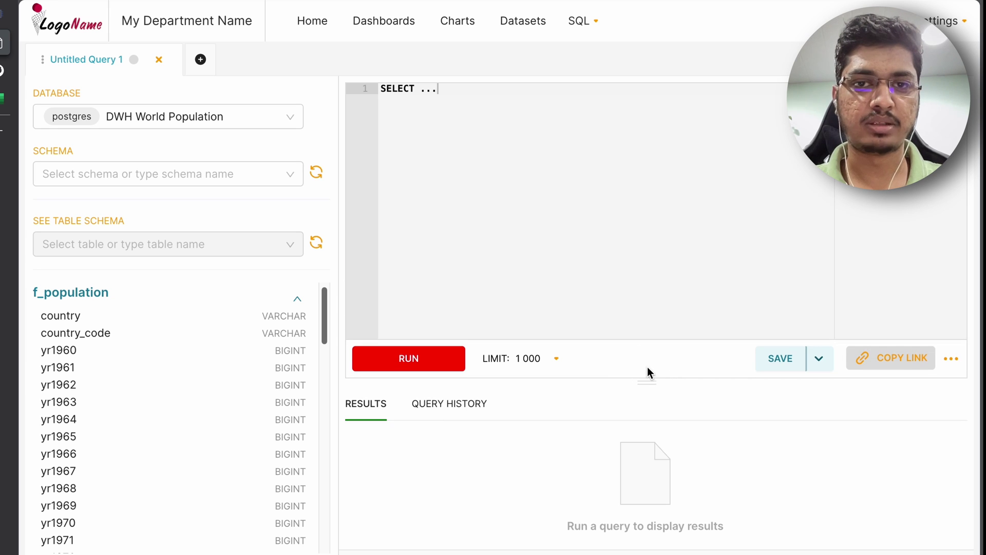
left_click(460, 109)
key("BackSpace")
key("BackSpace")
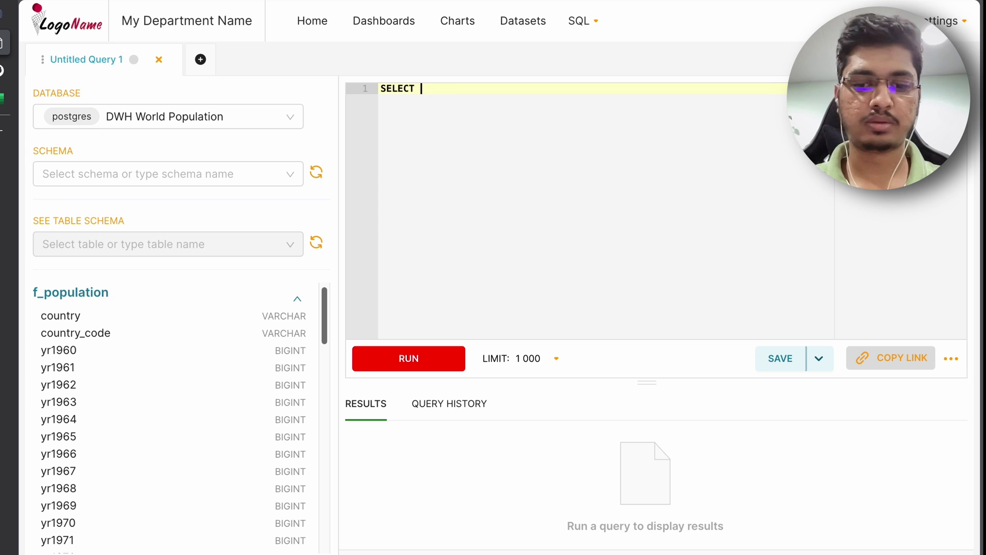
type("from")
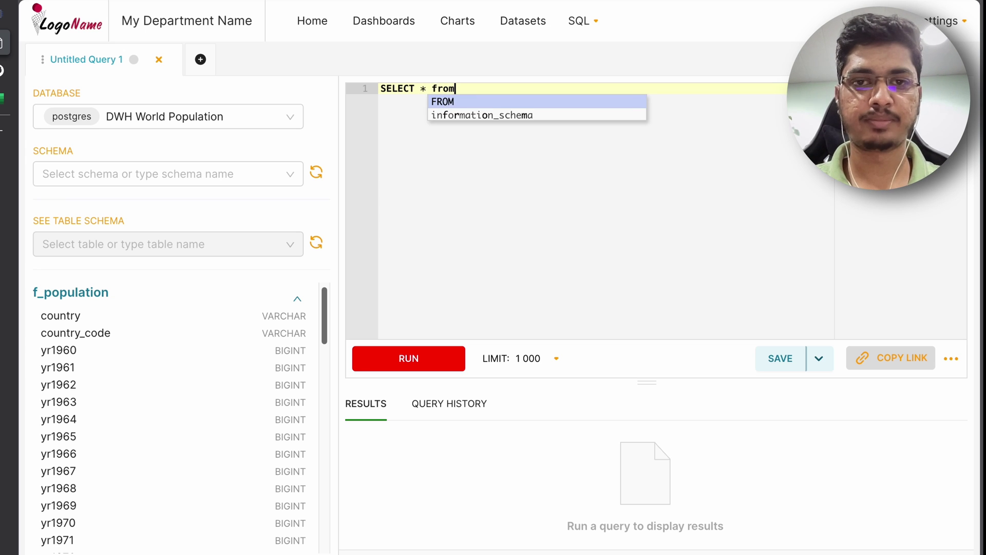
key("Return")
key("Return")
type("public.f_population")
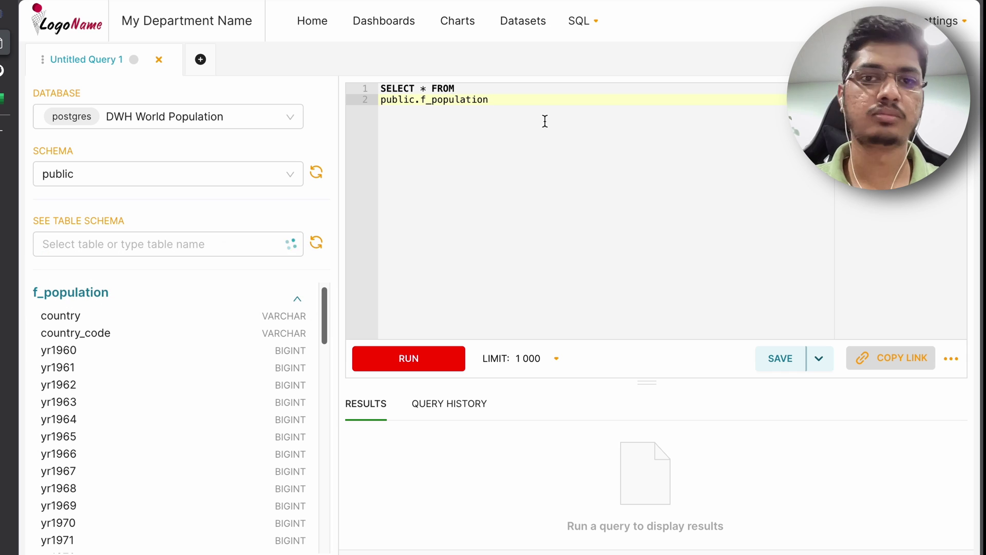
key("ctrl+shift+f")
key("End")
type("fp")
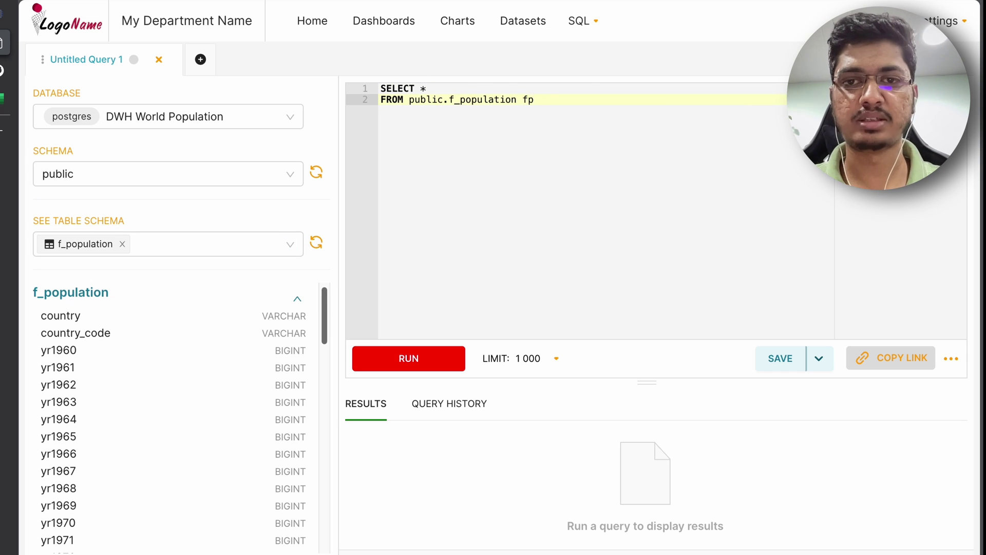
double_click(488, 99)
type("v")
key("Return")
key("End")
key("Return")
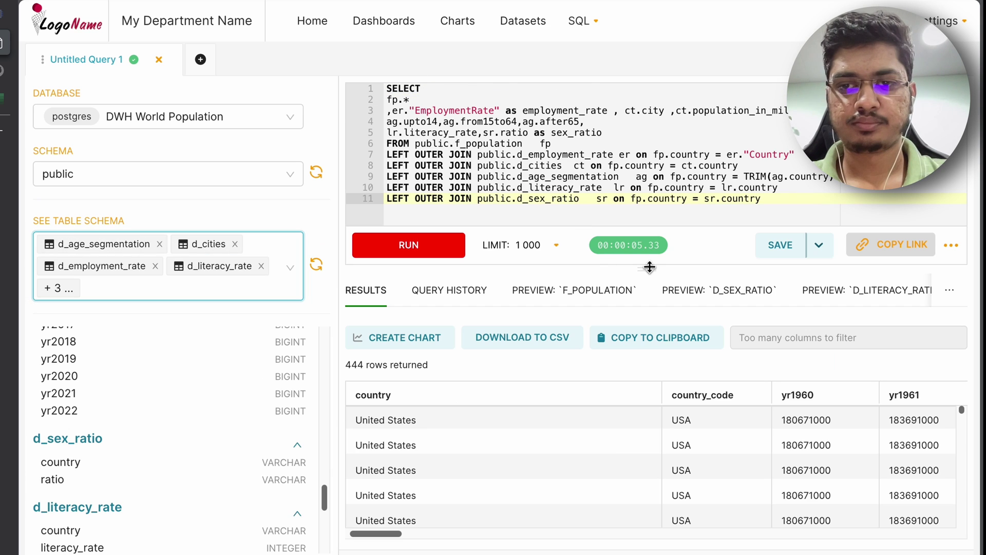
- Scroll through the 444-row result, noting the cities join and a literacy rate of 97
scroll(717, 467, "right", 20)
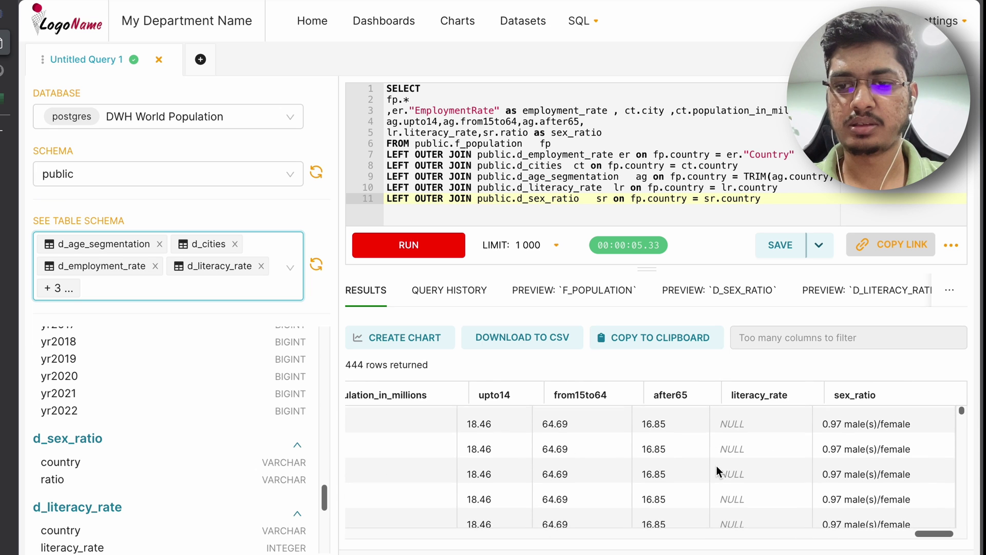
scroll(716, 467, "left", 2)
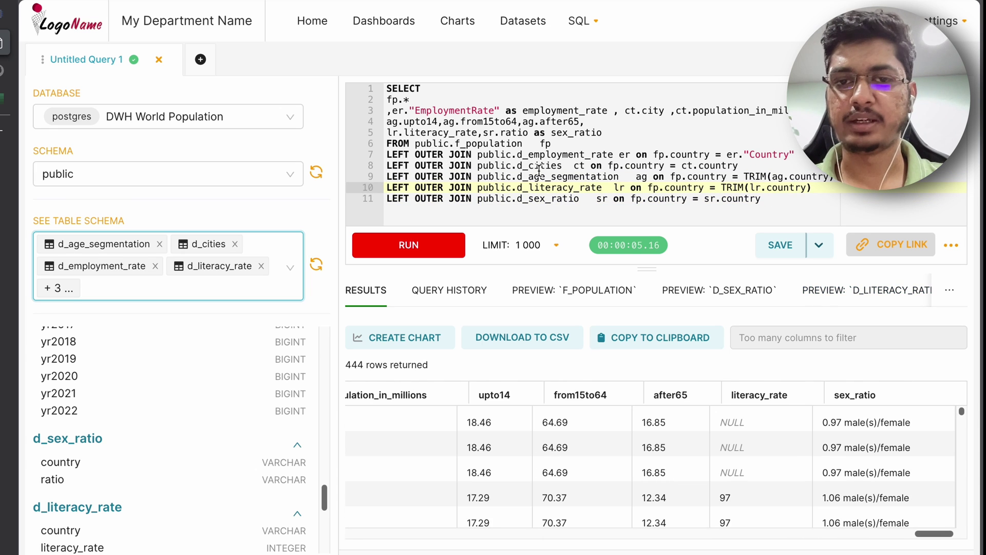
left_click(539, 167)
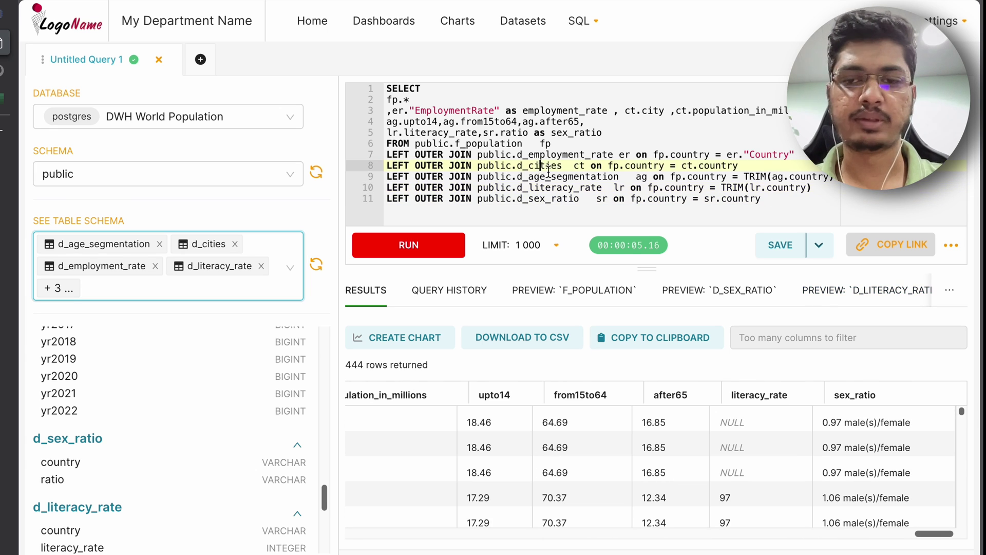
scroll(770, 467, "down", 2)
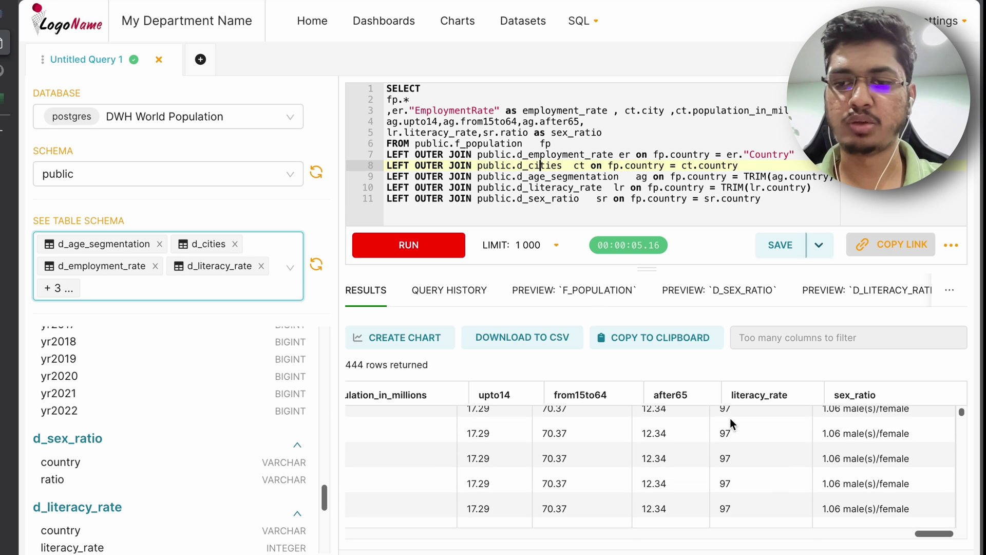
double_click(725, 410)
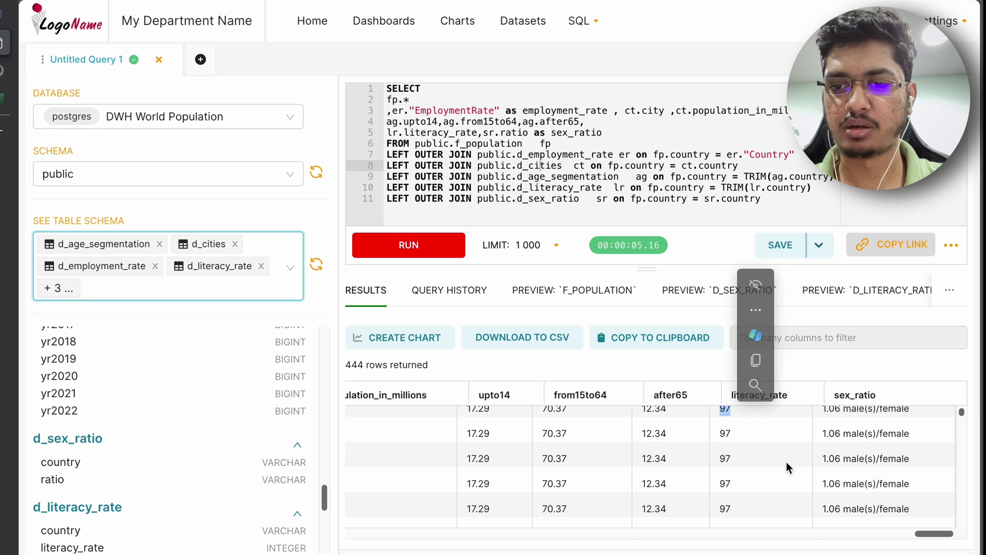
scroll(787, 462, "down", 10)
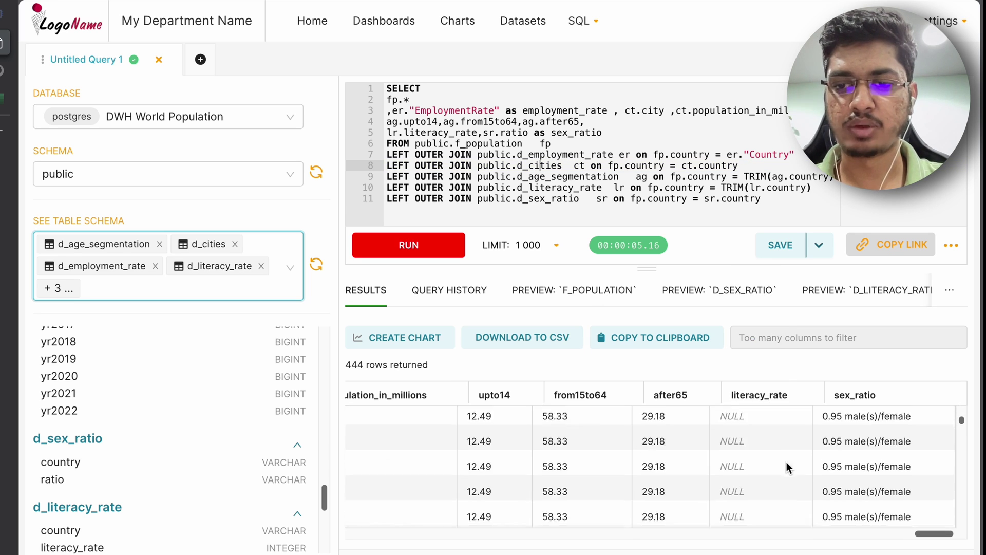
scroll(786, 461, "down", 5)
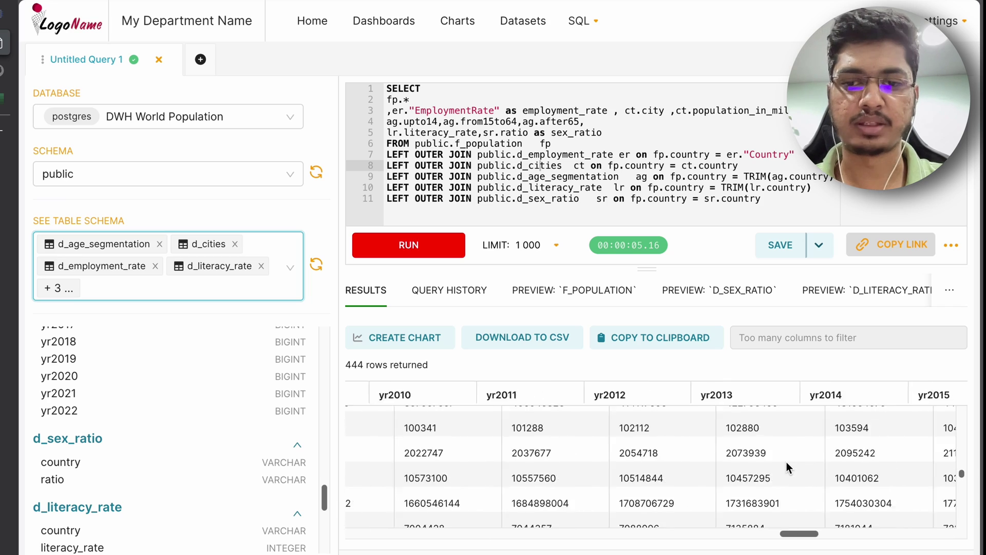
scroll(786, 461, "right", 10)
scroll(787, 462, "left", 15)
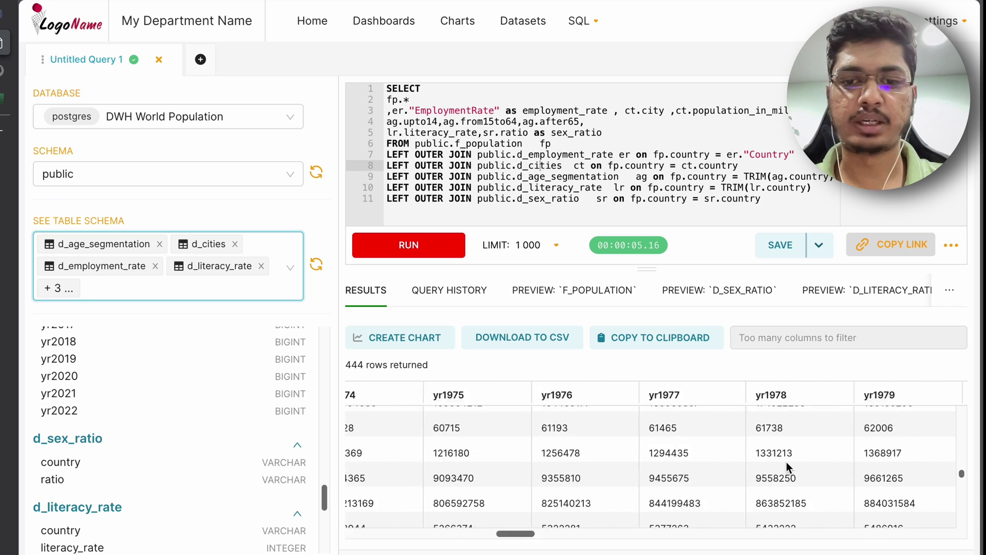
scroll(787, 461, "left", 12)
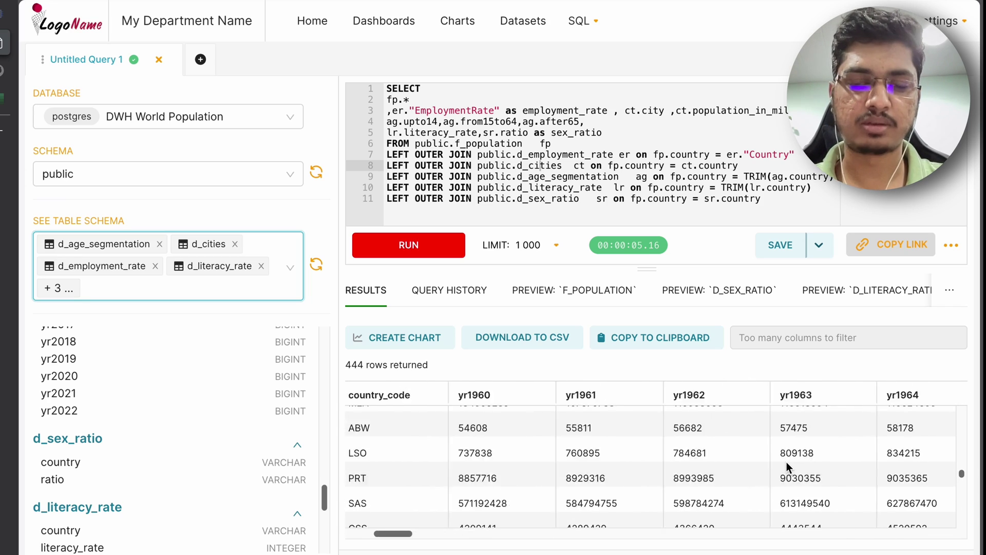
- Start saving the query, entering a name and copying it into the description
left_click(818, 251)
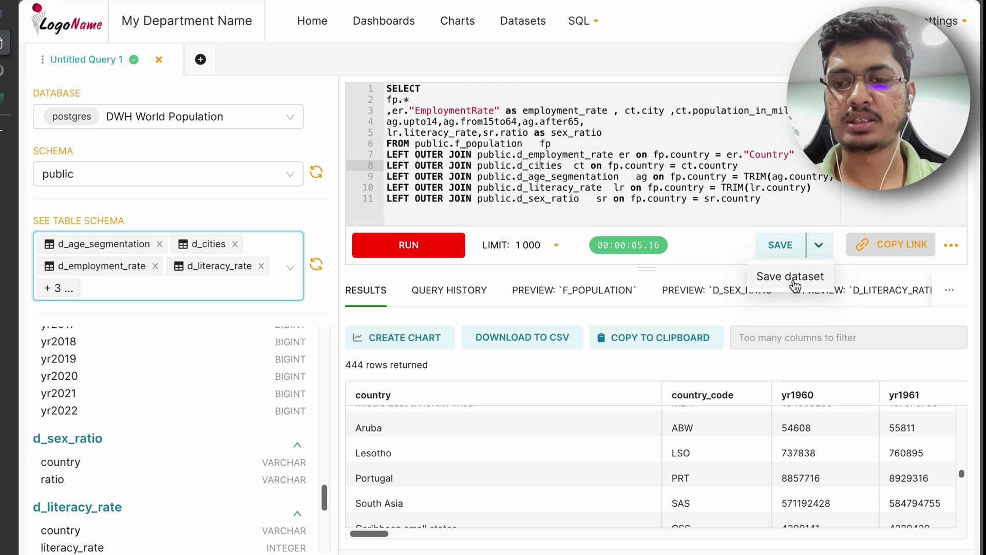
left_click(780, 245)
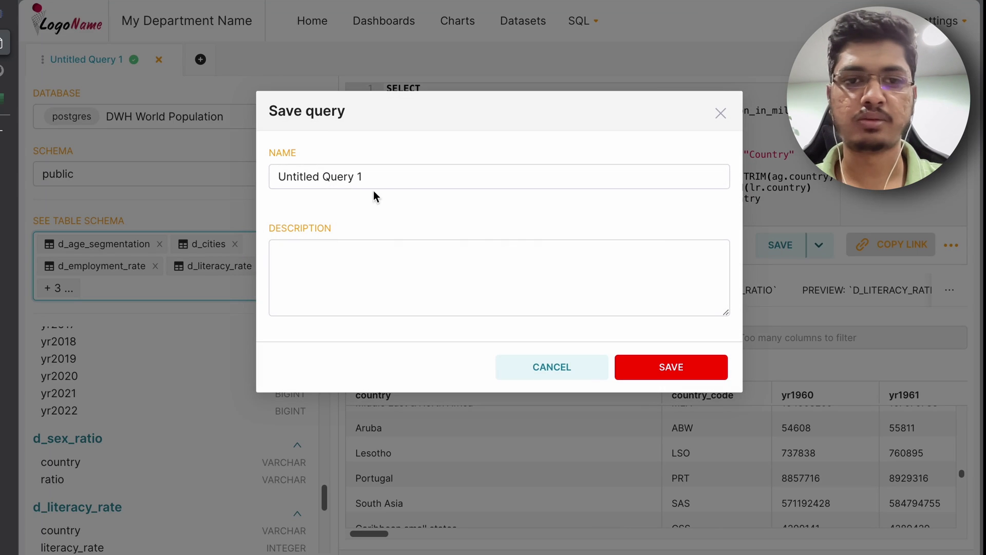
left_click_drag(387, 175, 236, 171)
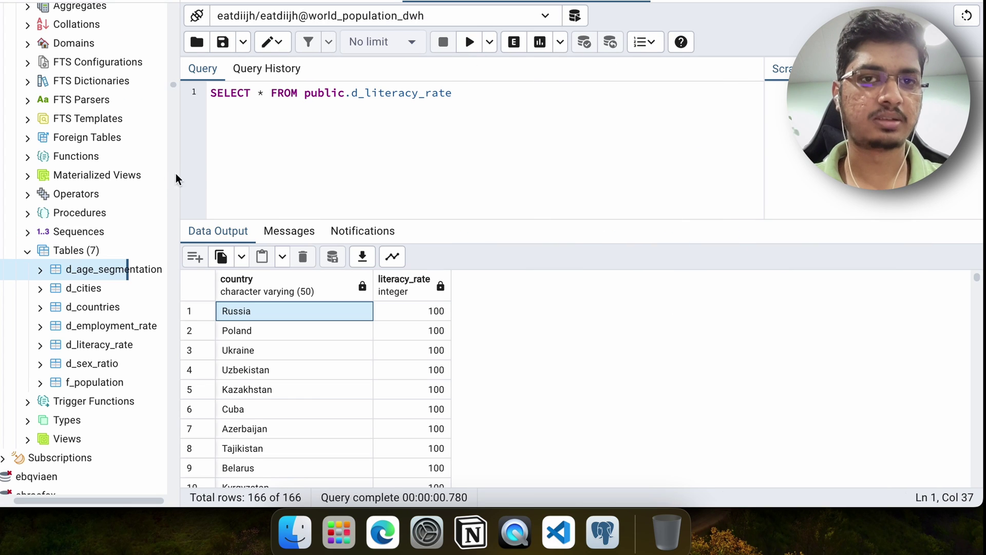
scroll(135, 122, "down", 20)
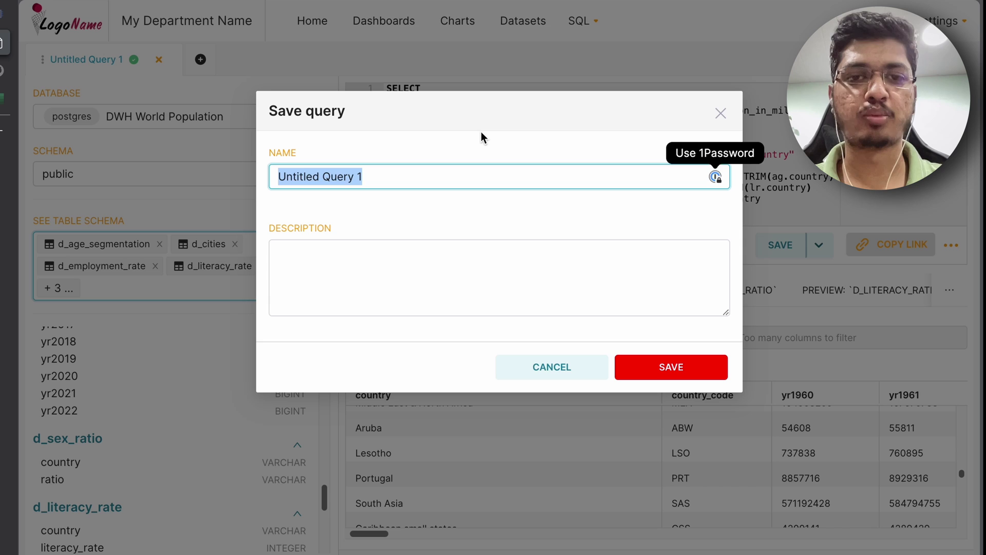
type("W")
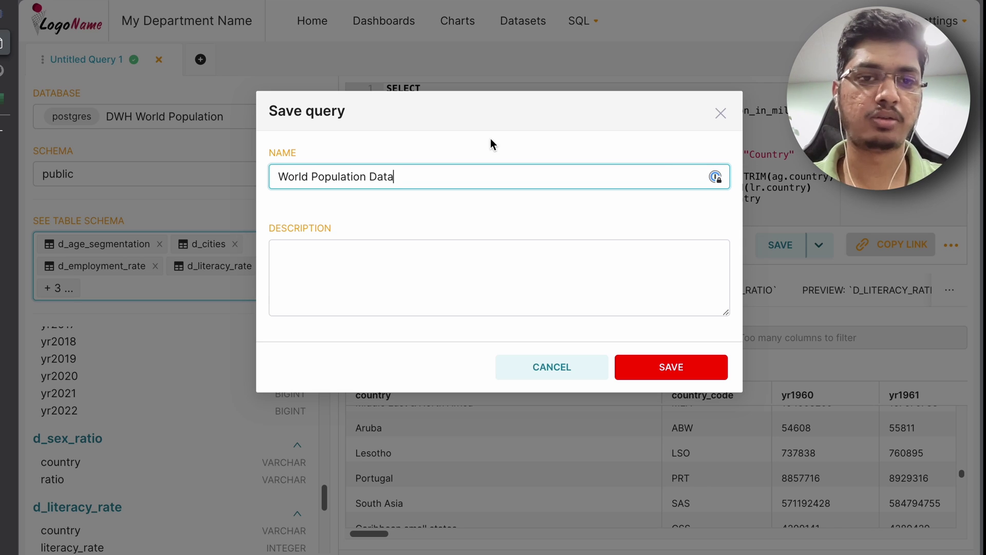
type("orld Population Data")
key("ctrl+a")
key("ctrl+c")
left_click(400, 273)
key("ctrl+v")
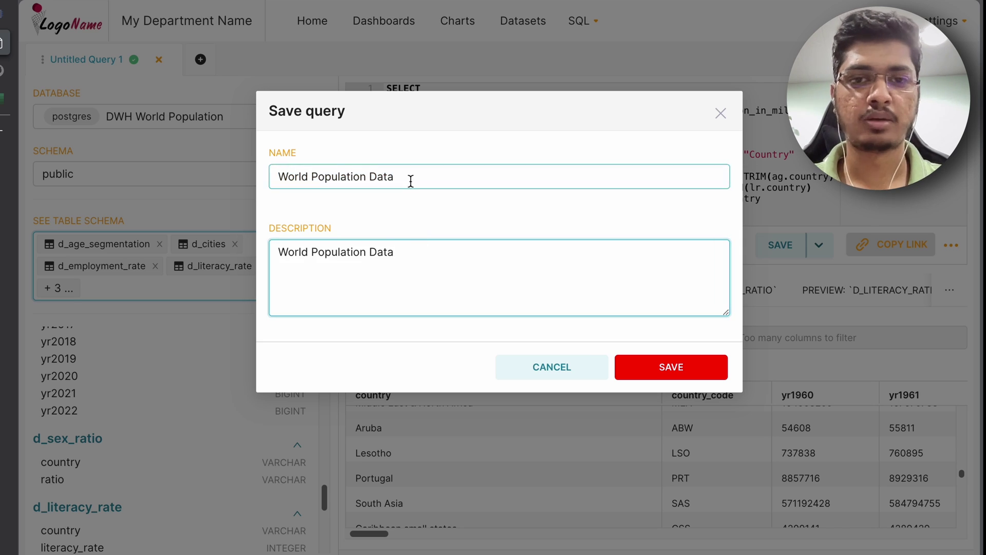
- Finalise the name 'World Population Flat Data Model', match the description, and save
left_click(411, 182)
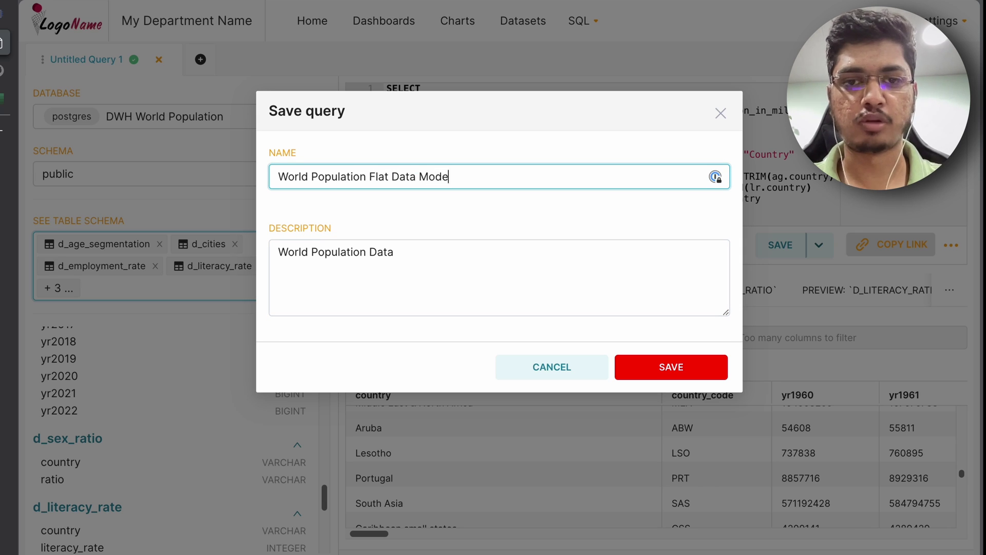
type("l")
key("ctrl+a")
key("ctrl+c")
left_click(421, 270)
key("ctrl+a")
key("ctrl+v")
left_click(664, 377)
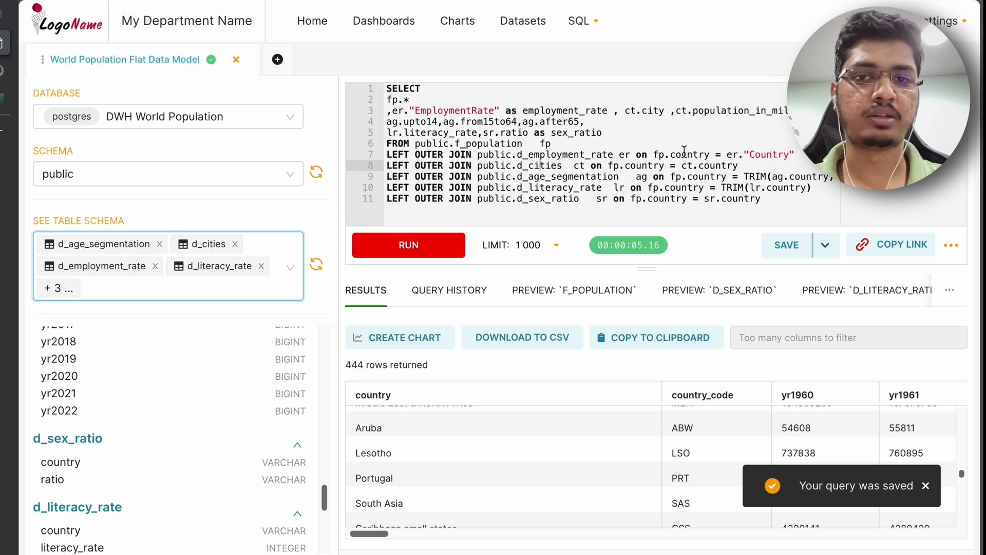
- Begin saving the query as a dataset, keeping the Save as new option
key("ctrl+a")
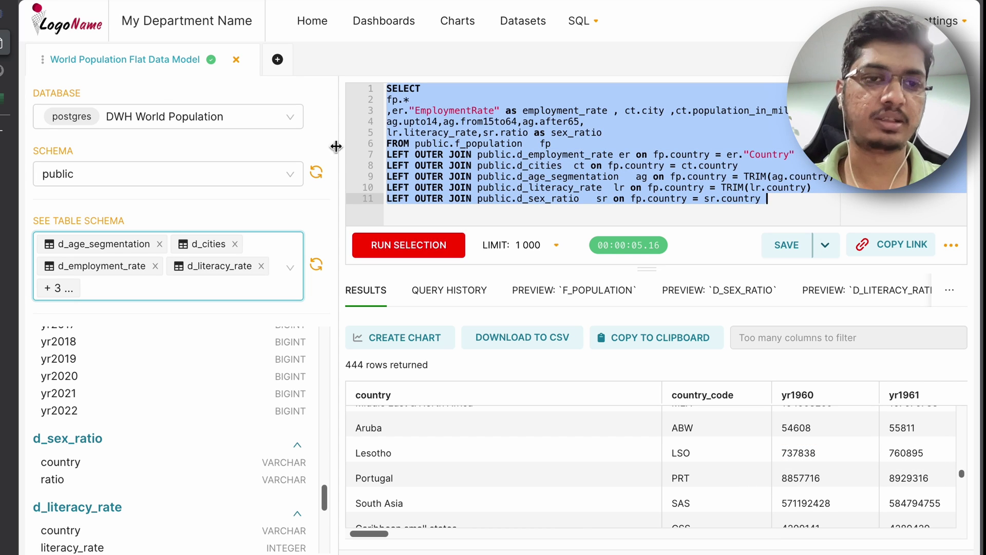
left_click(825, 249)
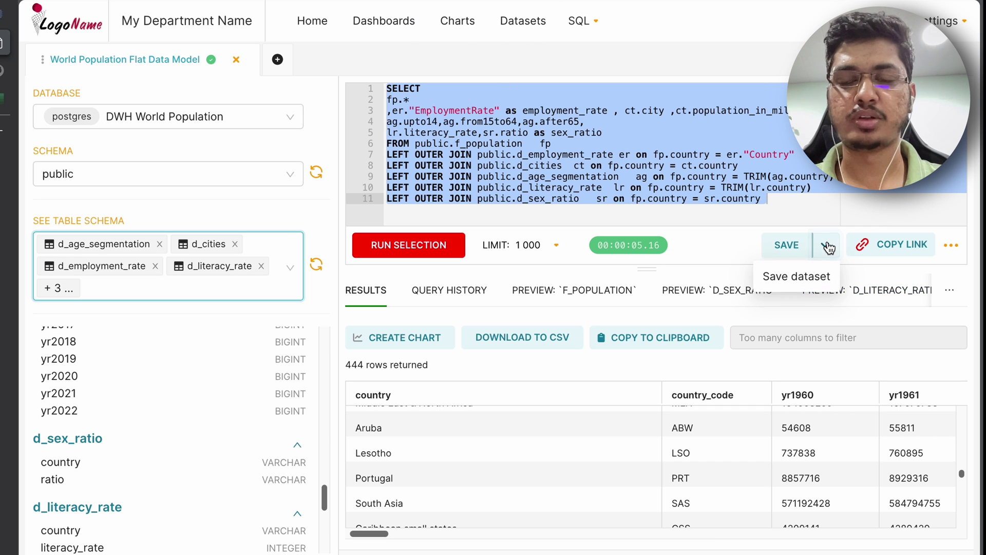
left_click(799, 276)
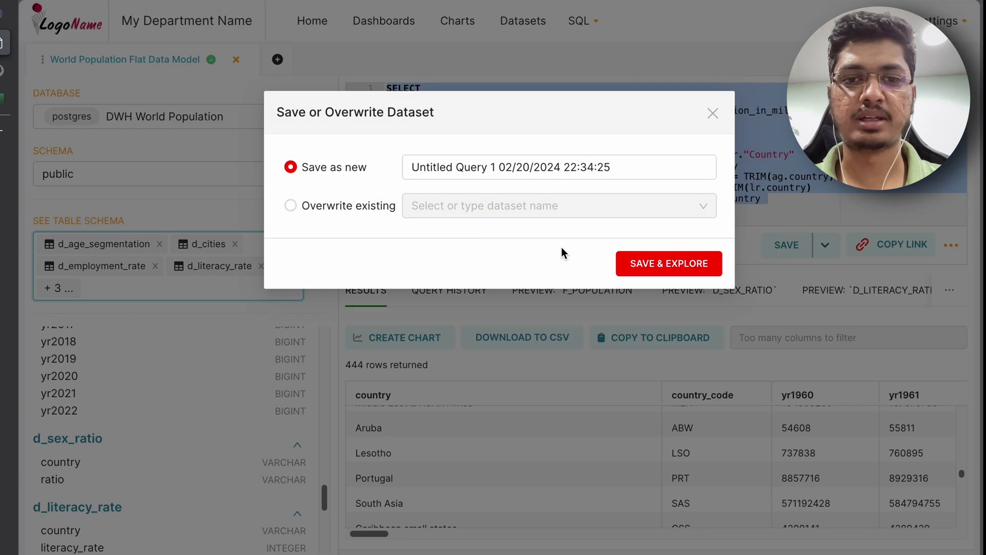
left_click(290, 205)
left_click(452, 205)
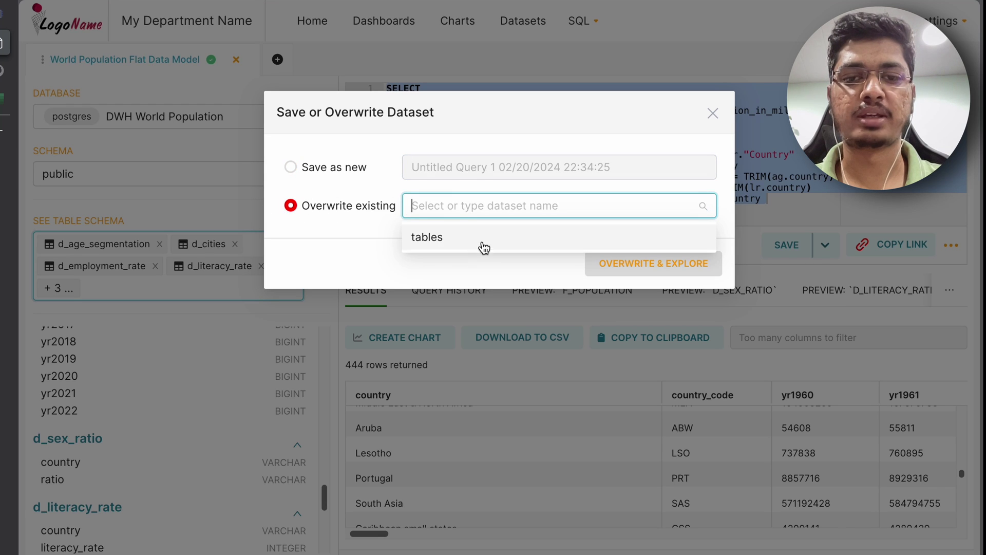
left_click(323, 167)
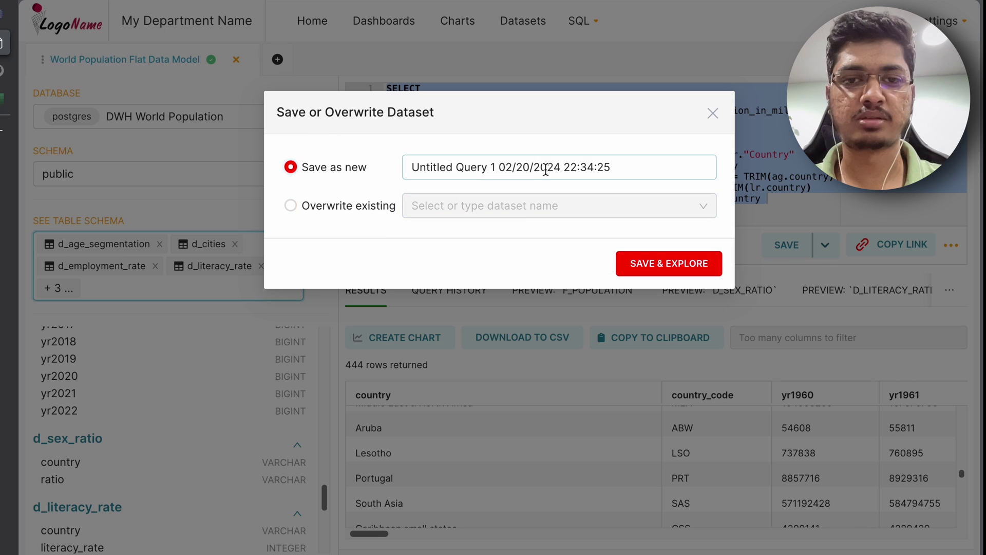
- Clear the default dataset name and begin typing the new one
triple_click(511, 167)
key("ctrl+v")
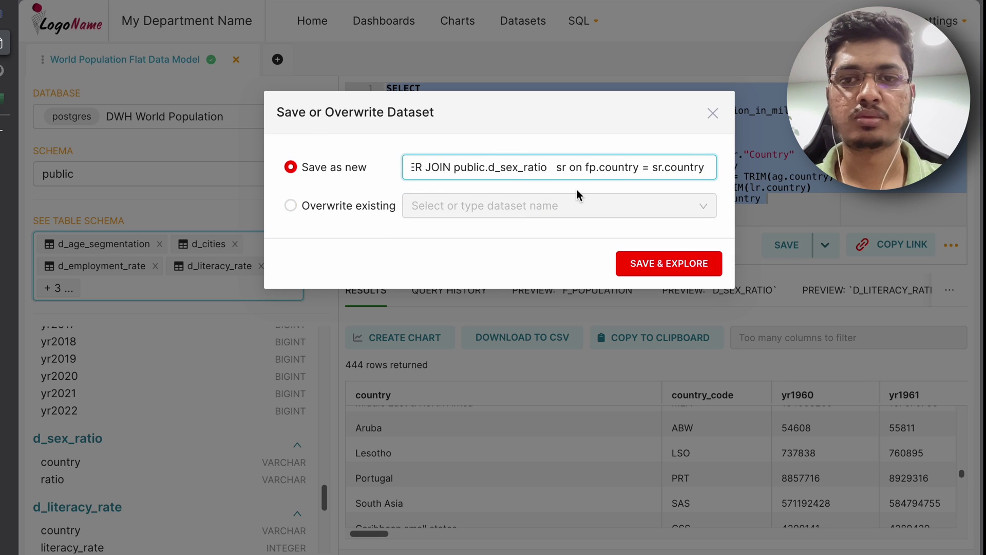
key("ctrl+a")
key("BackSpace")
key("Caps_Lock")
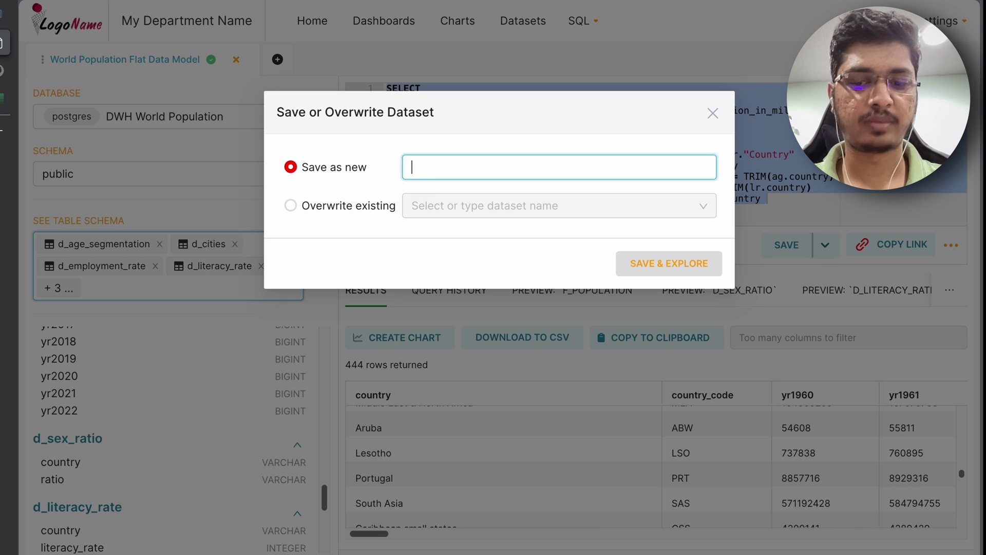
type("World Population Dataset")
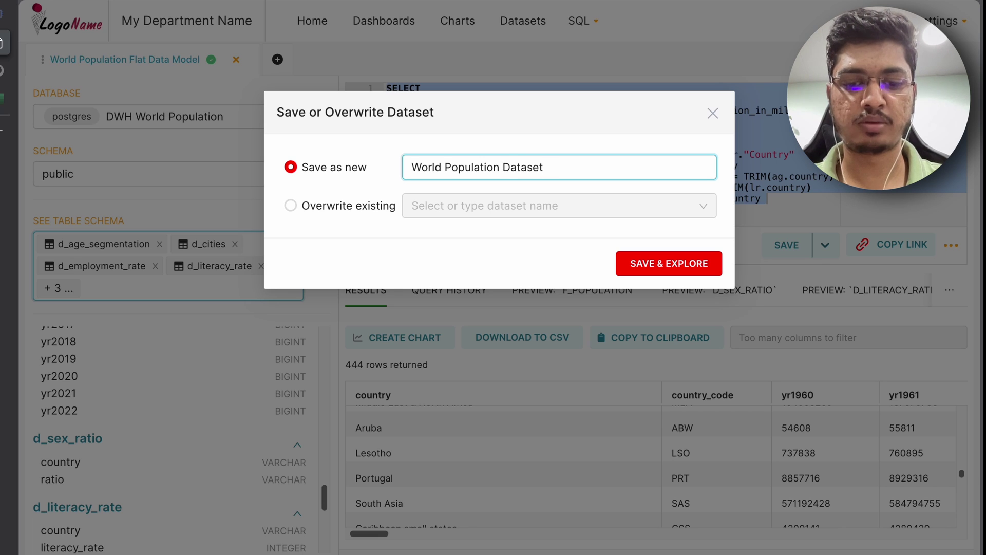
- Complete the name as 'World Population Flat Data Model Dataset', capitalising Data and Model
left_click(503, 167)
type("F")
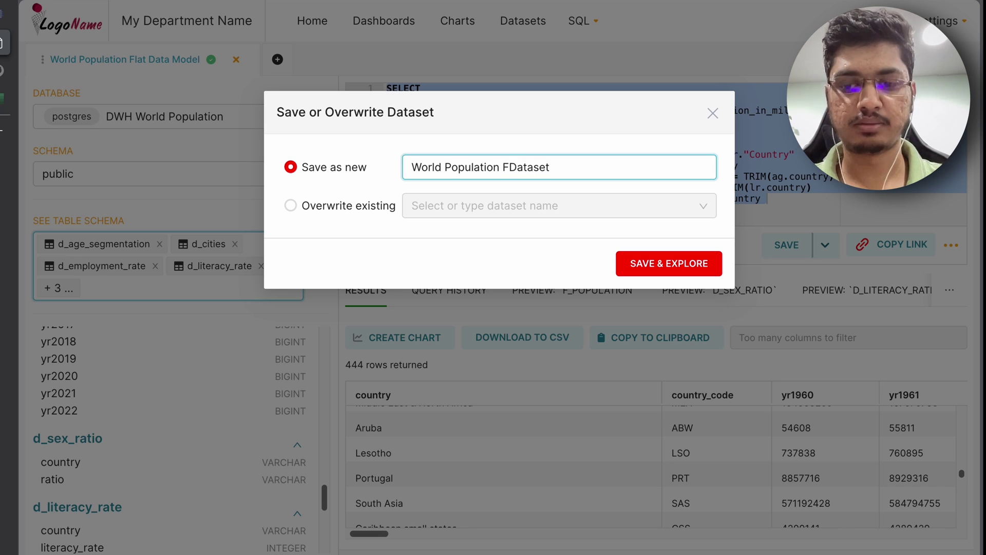
type("lat data model")
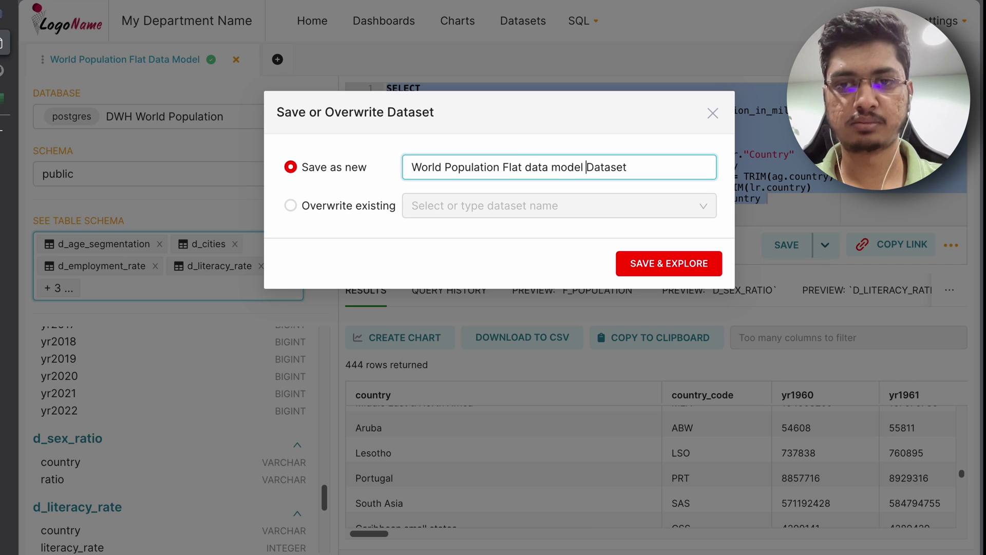
key("ctrl+a")
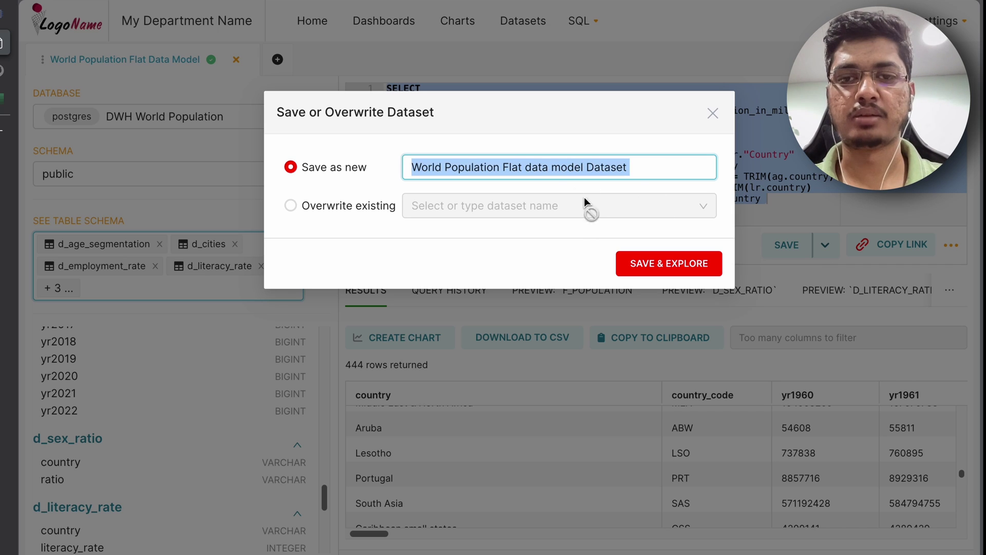
left_click(527, 174)
key("Delete")
type("D")
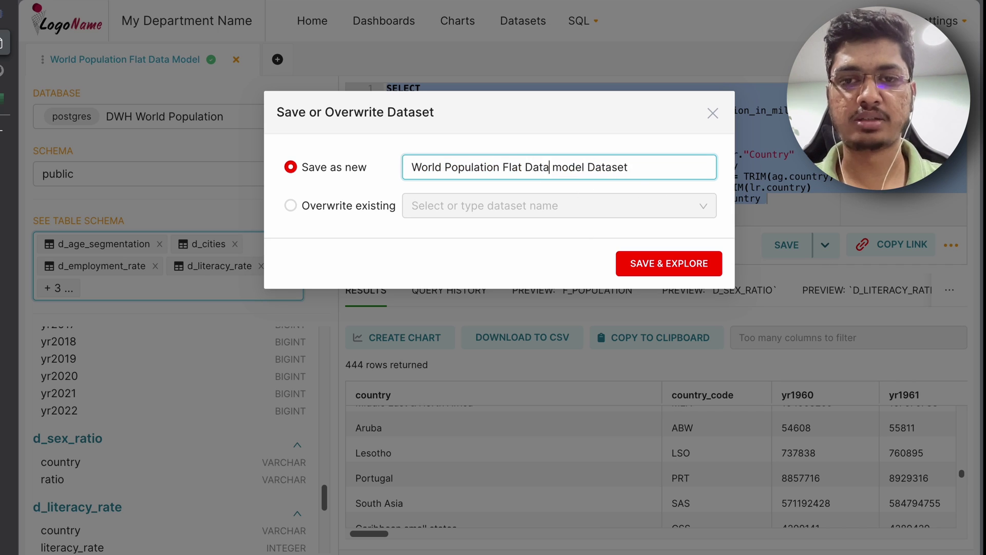
key("Delete")
type("M")
key("ctrl+a")
- Save the dataset, open it in Explore, and show all 73 columns
left_click(686, 273)
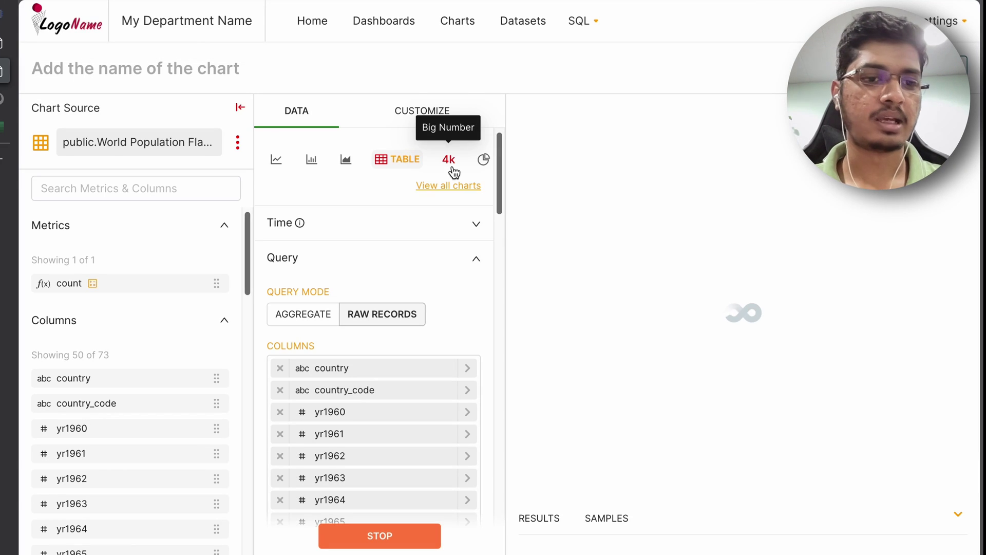
scroll(132, 392, "down", 5)
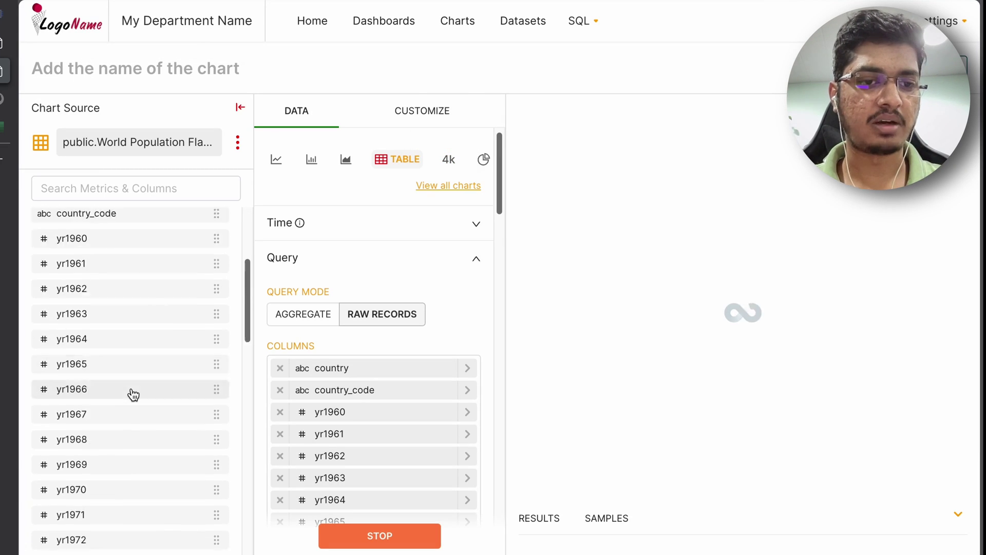
scroll(133, 394, "down", 15)
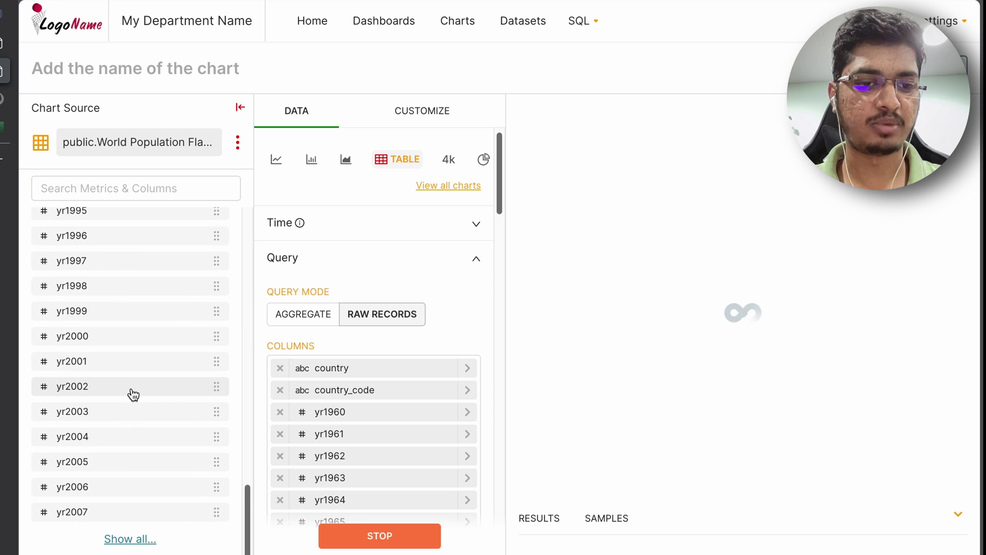
left_click(130, 539)
- Scroll through the column list and the raw-records results table
scroll(135, 423, "down", 10)
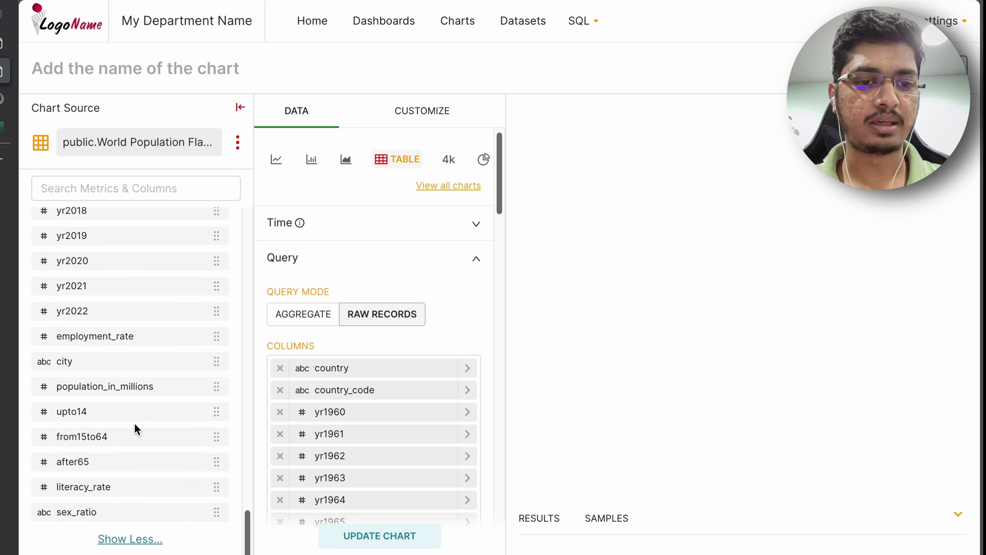
scroll(137, 336, "up", 20)
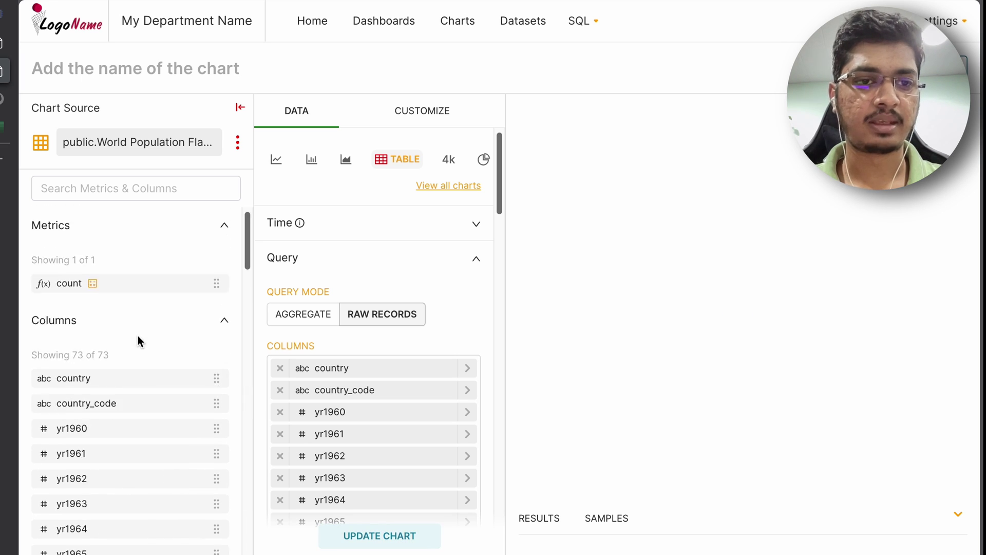
scroll(710, 323, "right", 15)
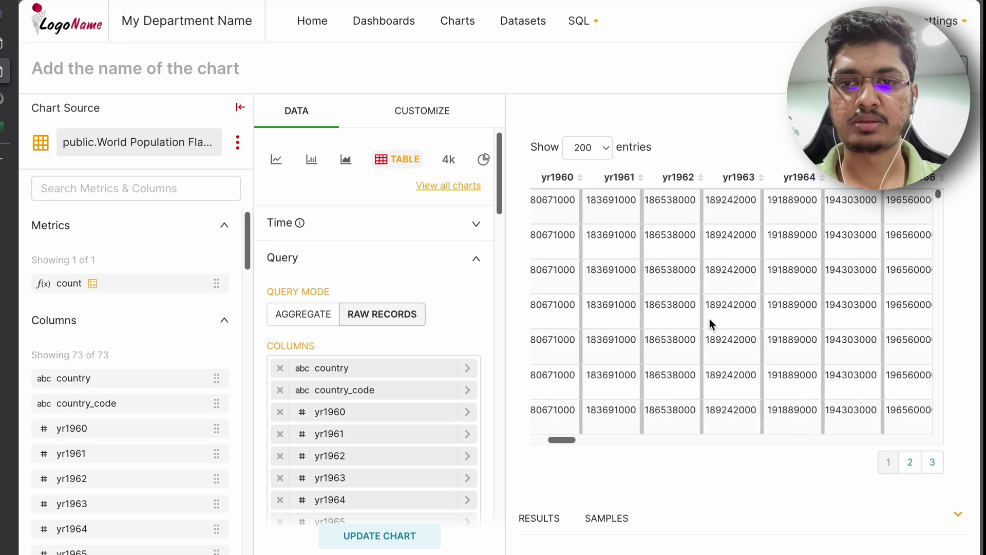
scroll(710, 323, "right", 20)
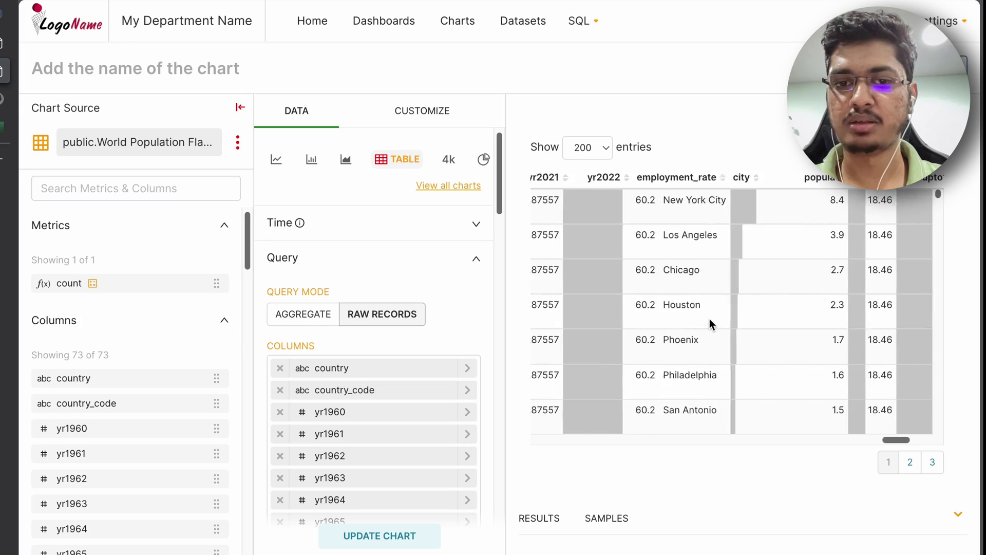
scroll(709, 324, "left", 10)
scroll(710, 324, "left", 5)
scroll(338, 458, "down", 15)
scroll(338, 458, "up", 20)
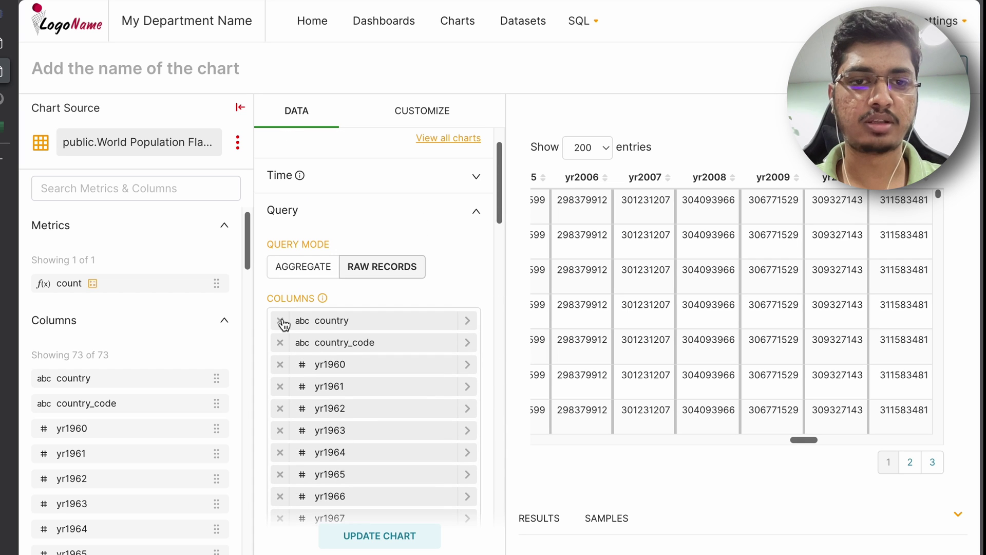
scroll(622, 294, "left", 5)
scroll(622, 294, "left", 5)
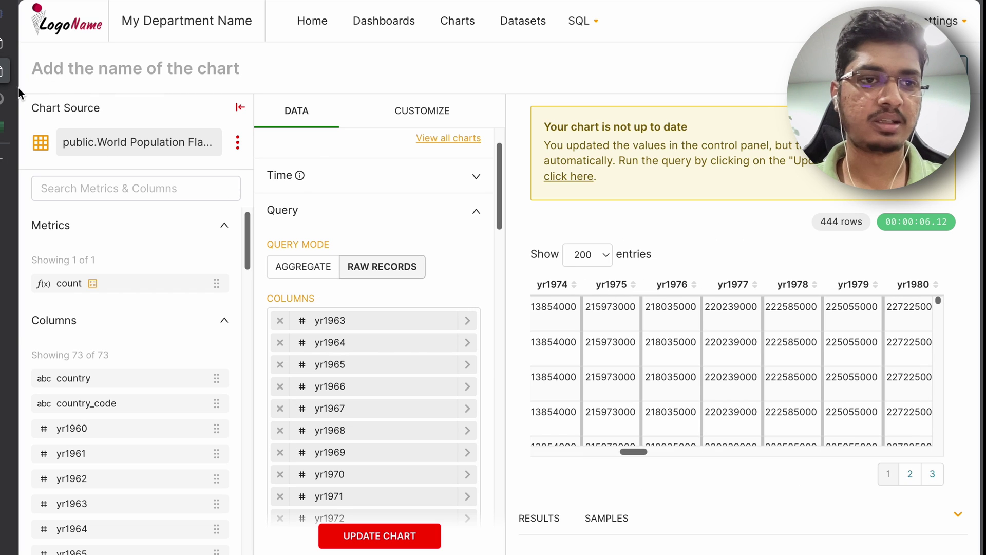
- Return to the GitHub World Population Reporting README with the dashboard template
left_click(3, 97)
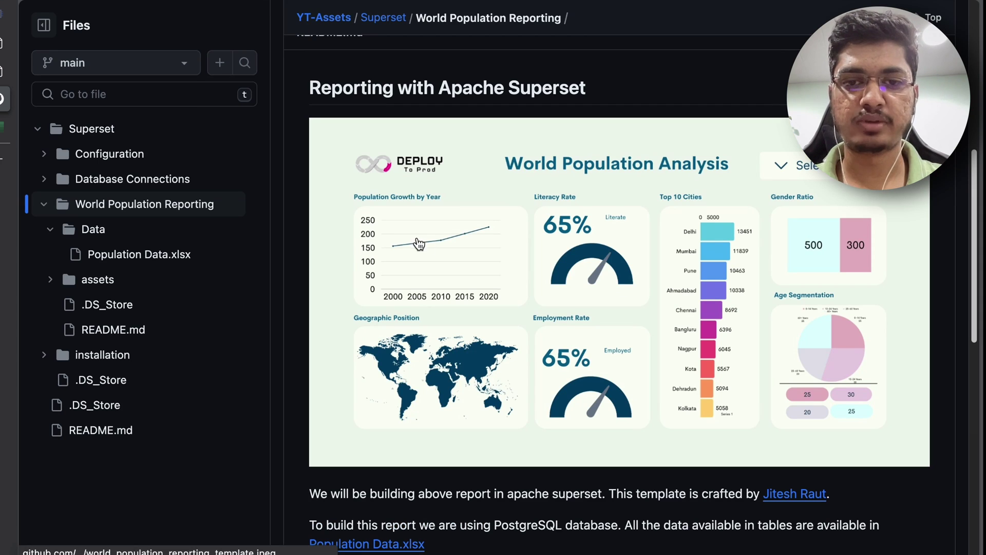